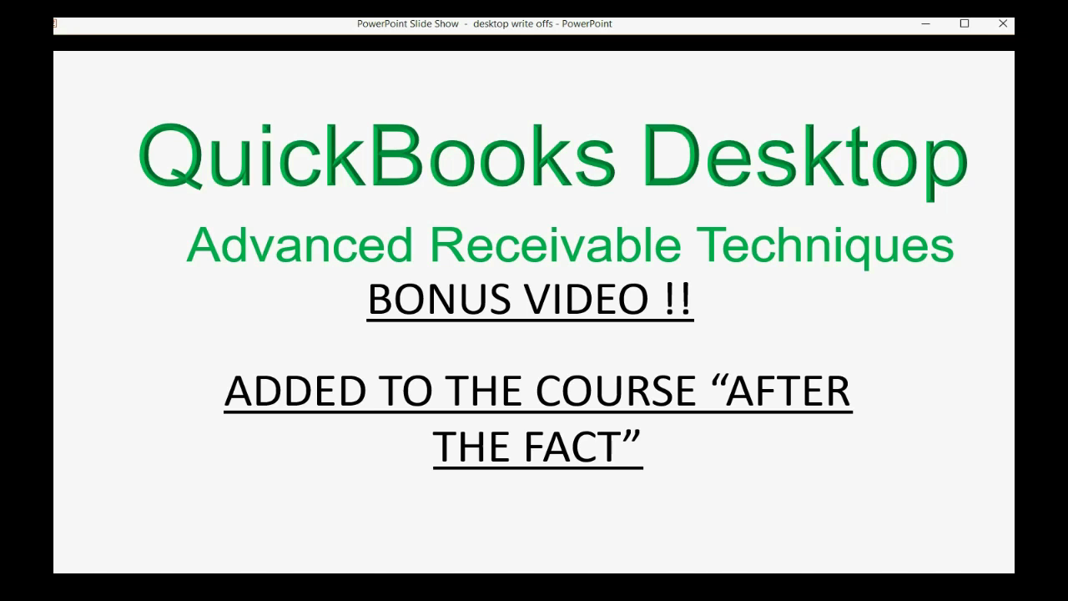
{"action": "key", "text": "Right"}
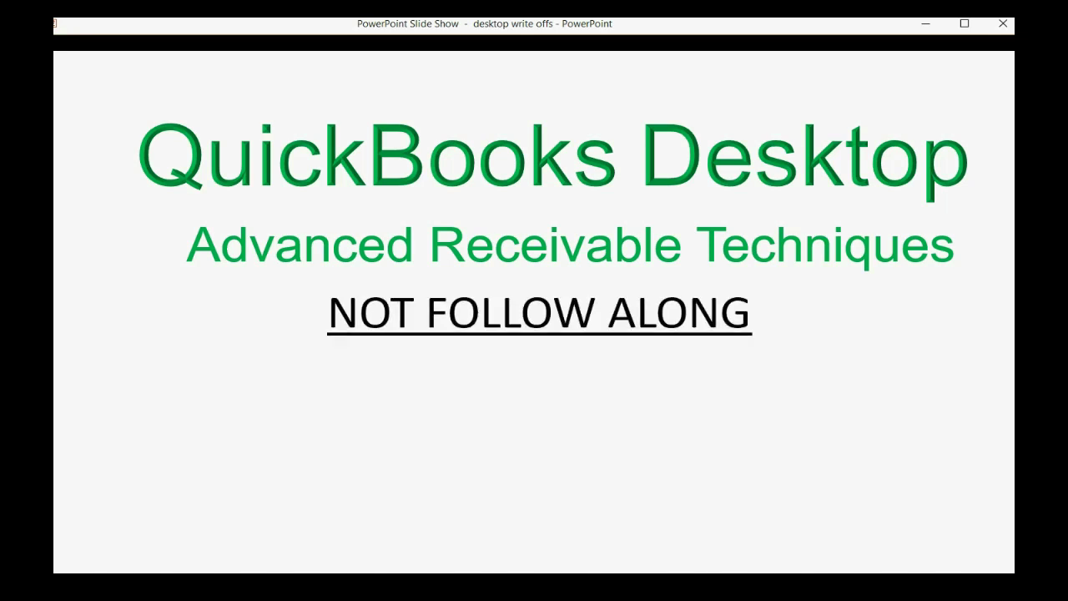
{"action": "key", "text": "Right"}
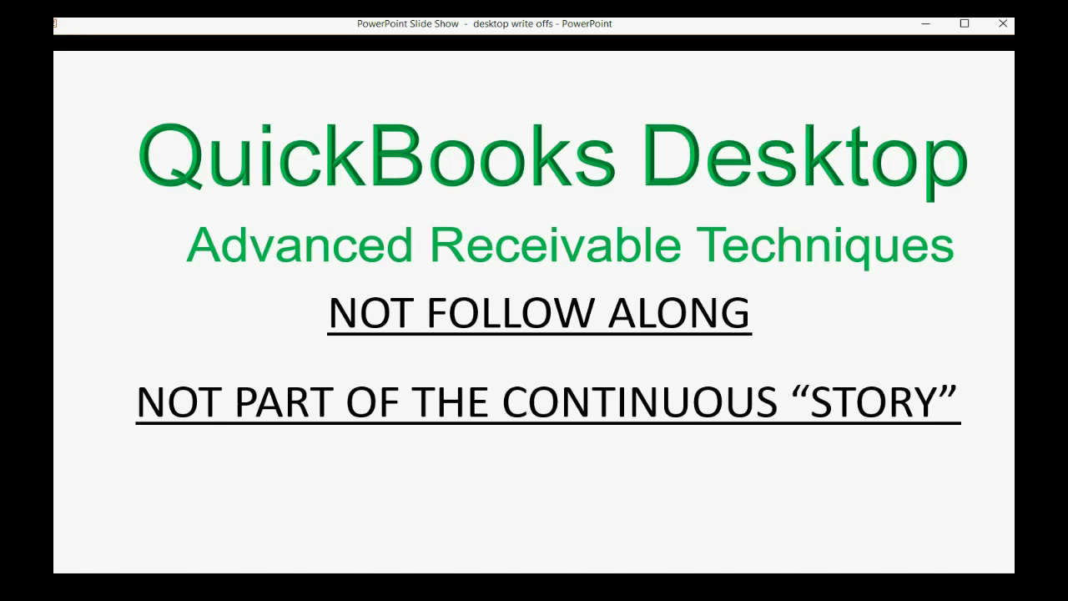
{"action": "key", "text": "Right"}
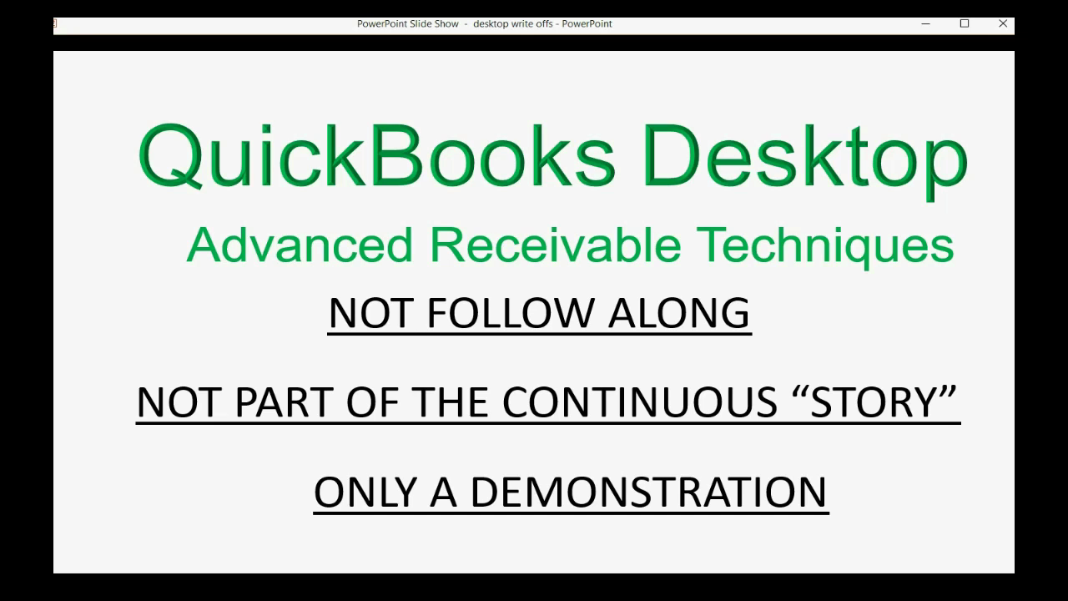
{"action": "key", "text": "Right"}
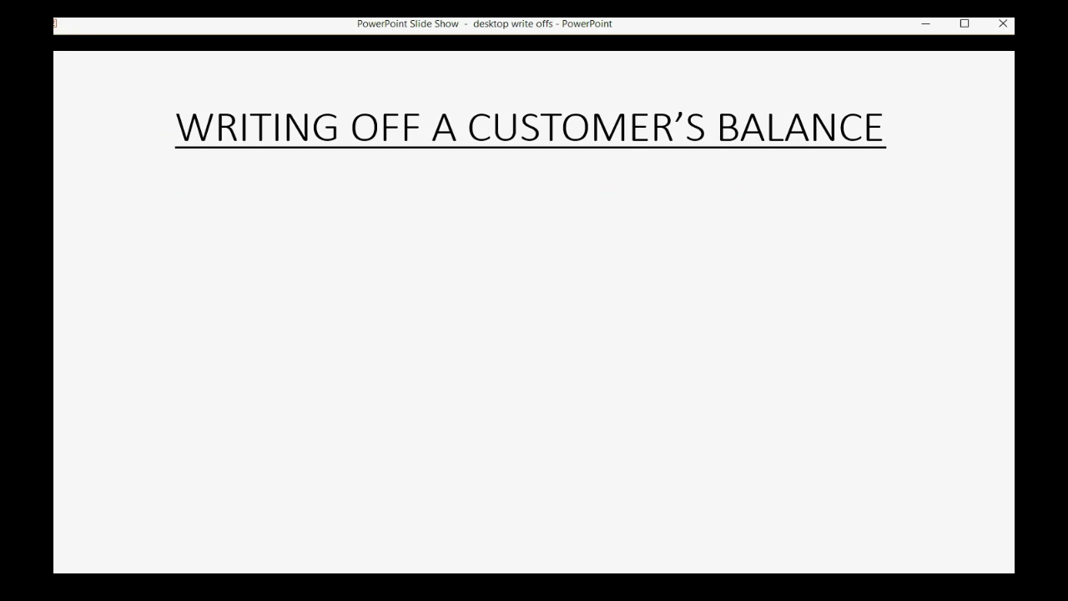
{"action": "key", "text": "Right"}
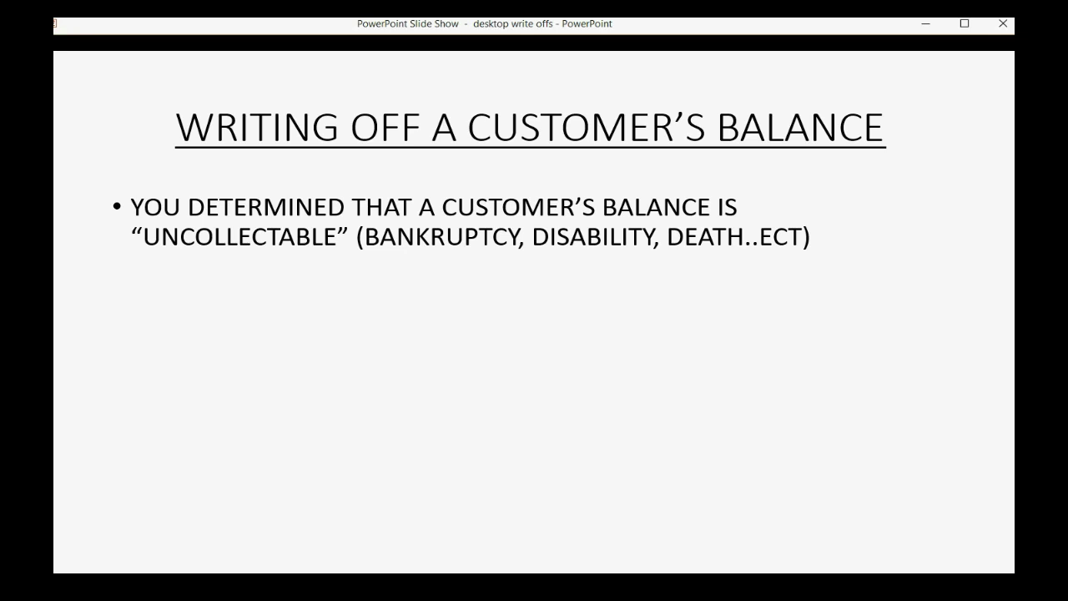
{"action": "key", "text": "Right"}
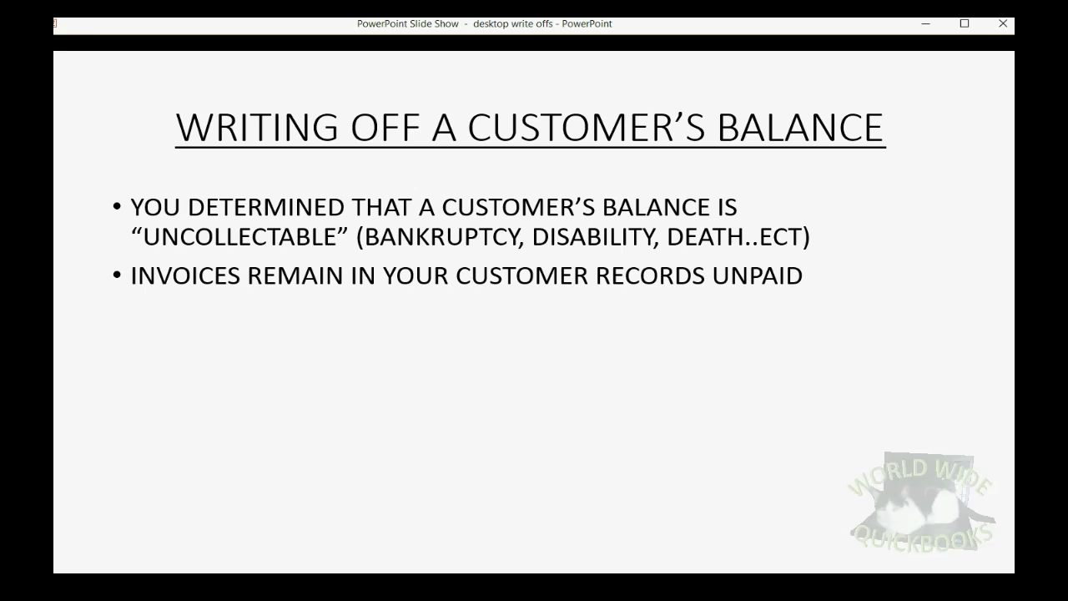
{"action": "key", "text": "Right"}
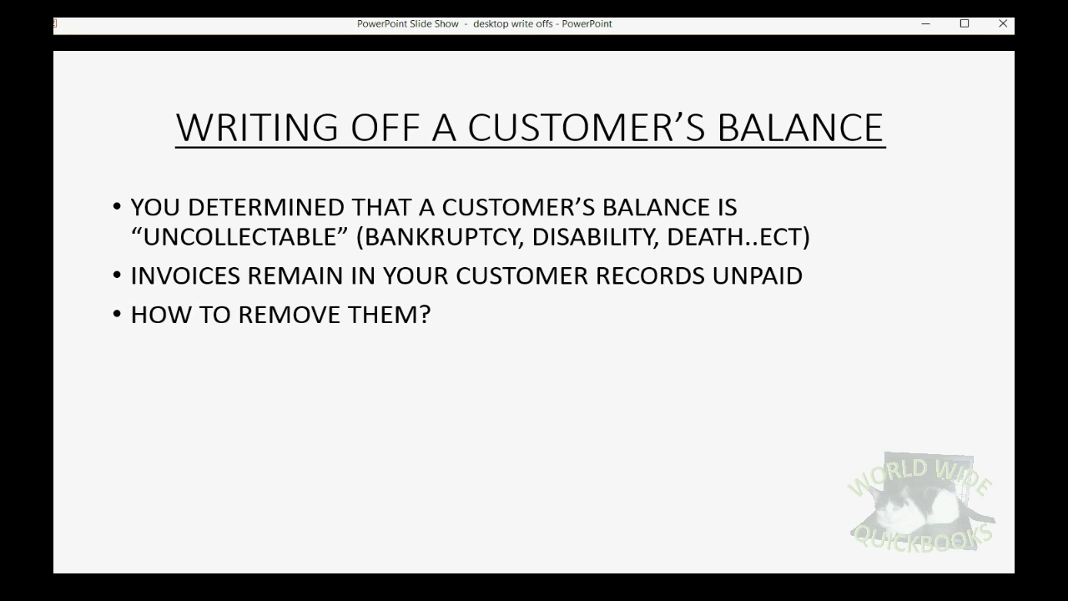
{"action": "key", "text": "Right"}
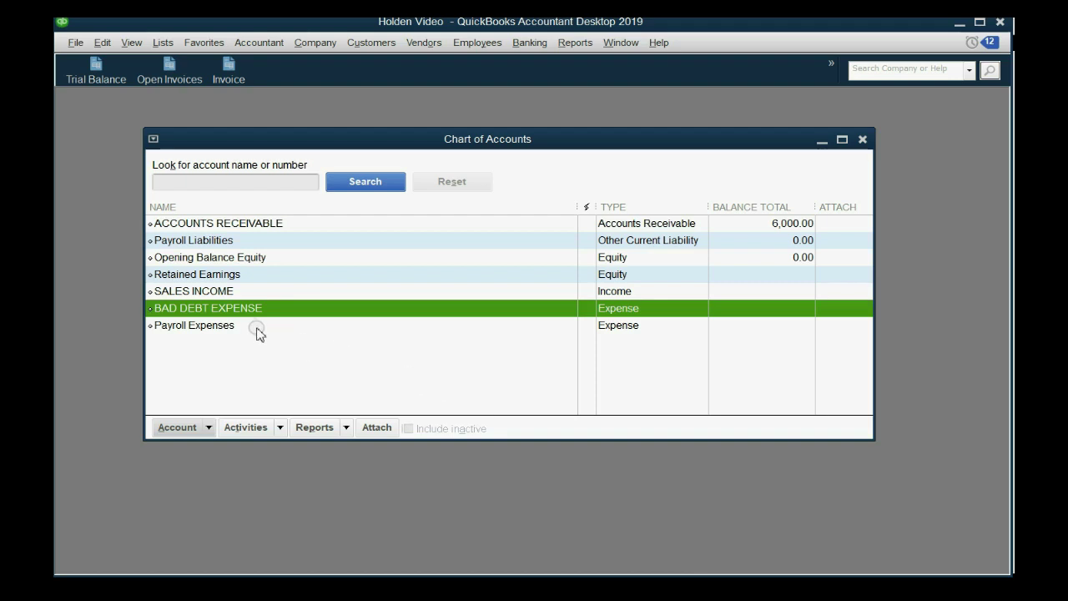
{"action": "left_click", "coordinate": [244, 310]}
{"action": "left_click", "coordinate": [366, 140]}
{"action": "left_click", "coordinate": [364, 26]}
{"action": "left_click", "coordinate": [370, 137]}
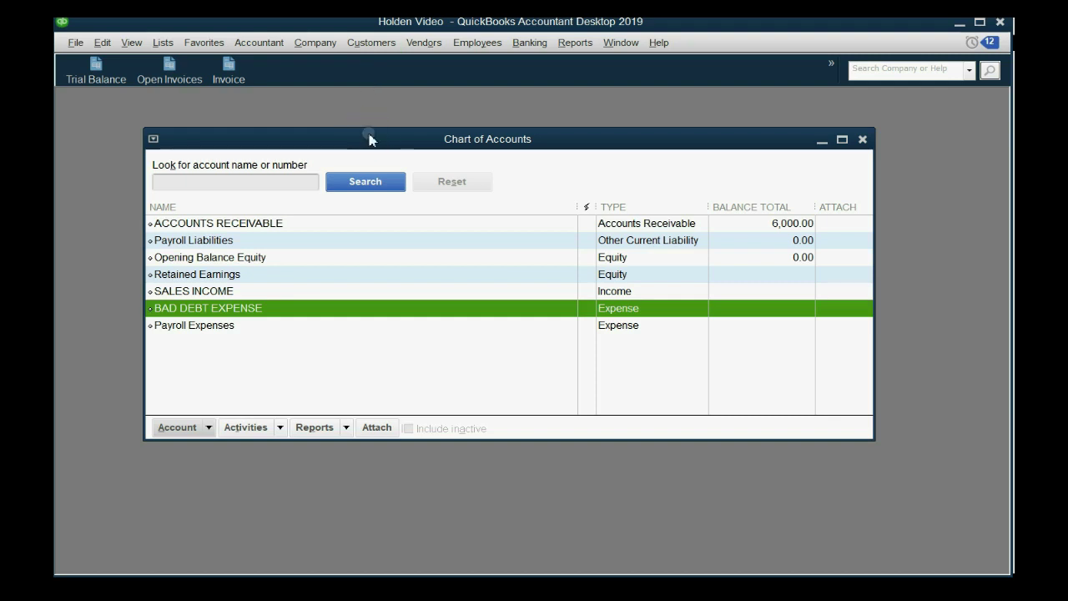
Step: Display the Trial Balance report with a wider account-name column and compare it with the Open Invoices report
{"action": "left_click", "coordinate": [97, 73]}
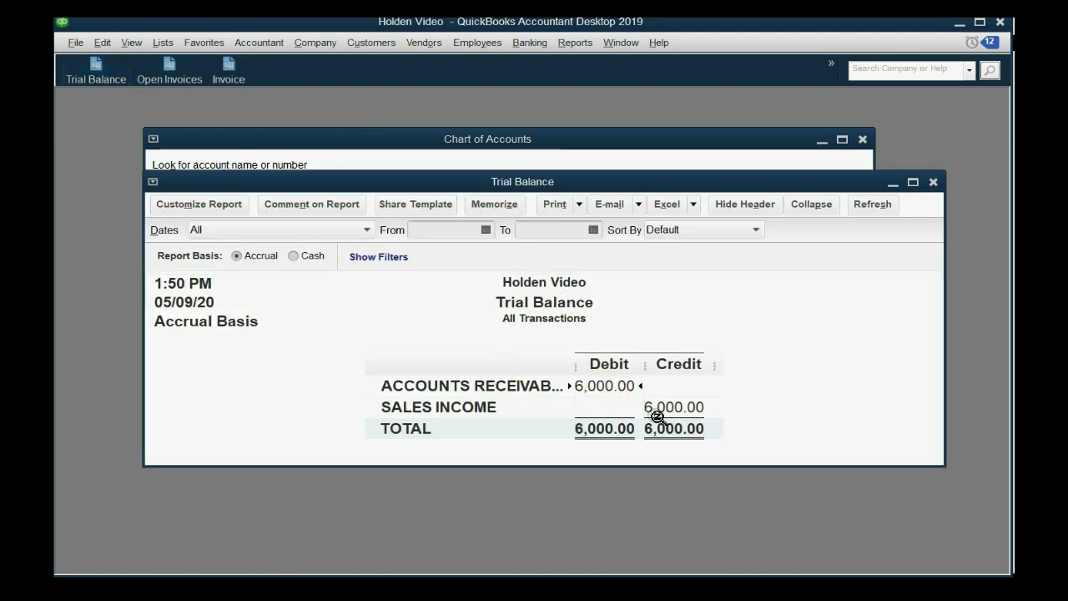
{"action": "left_click_drag", "start_coordinate": [576, 368], "coordinate": [605, 373]}
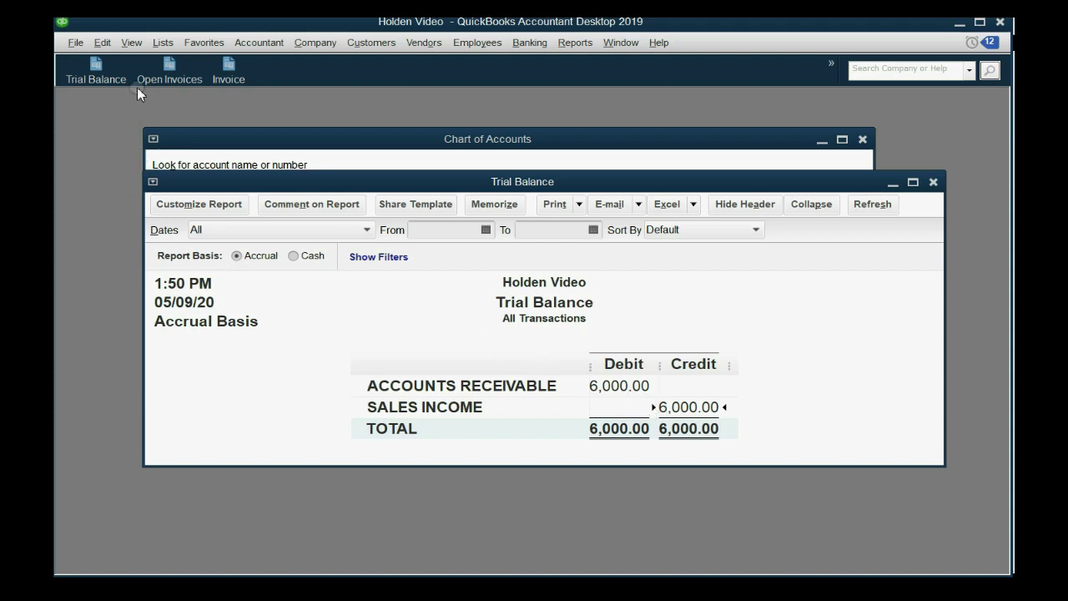
{"action": "left_click", "coordinate": [177, 72]}
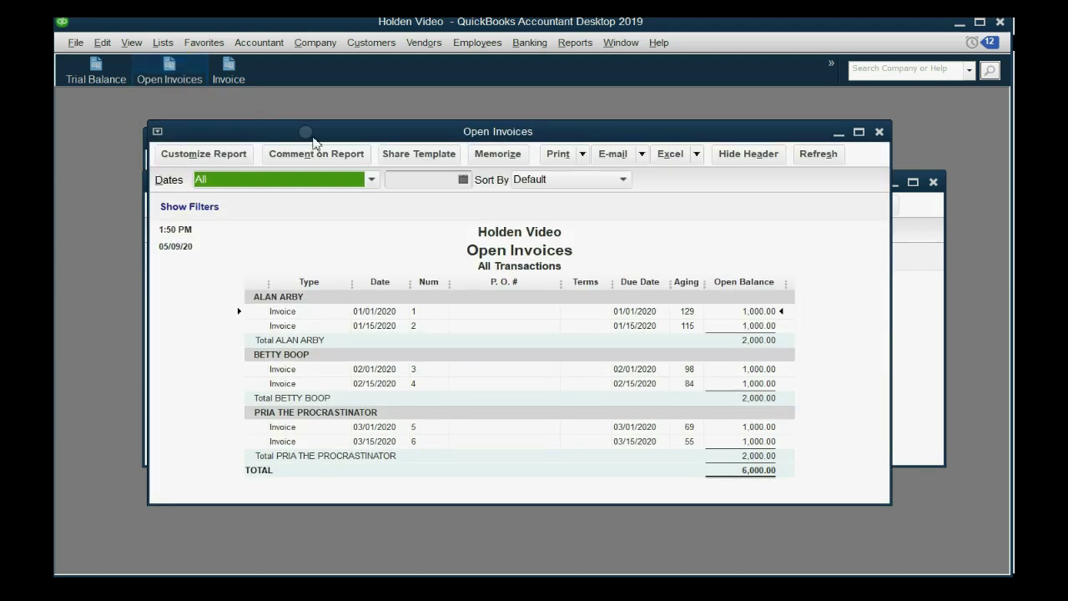
{"action": "left_click", "coordinate": [919, 389]}
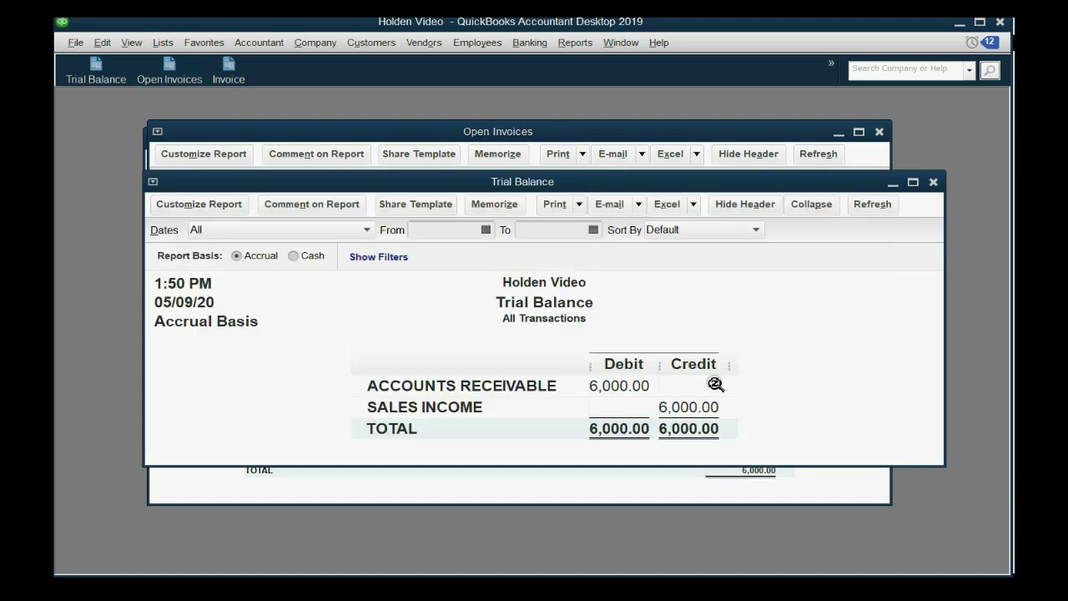
{"action": "left_click", "coordinate": [688, 407]}
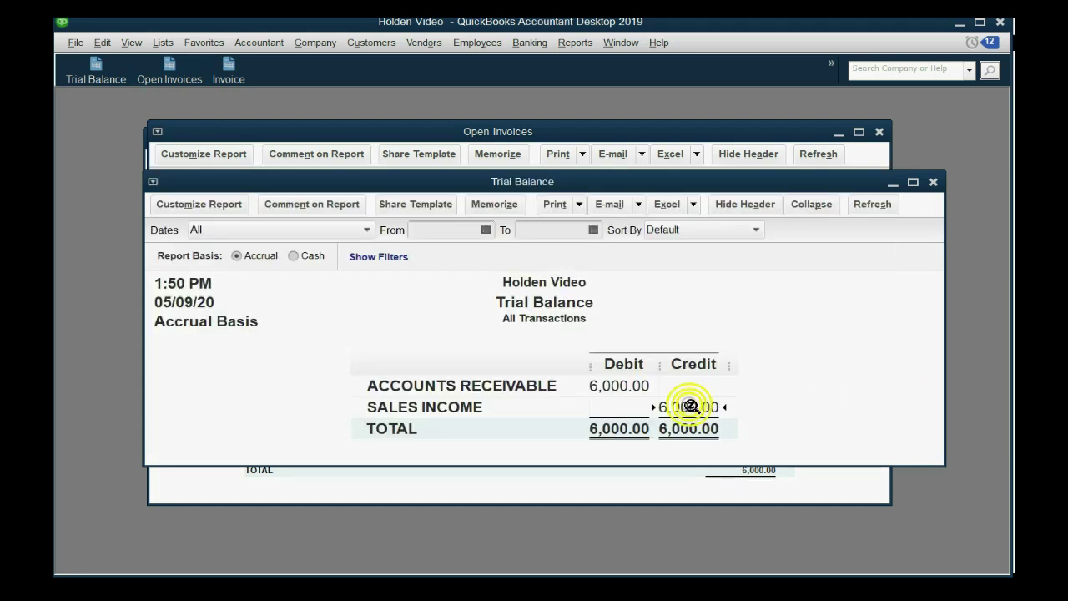
{"action": "left_click", "coordinate": [272, 576]}
{"action": "left_click", "coordinate": [400, 519]}
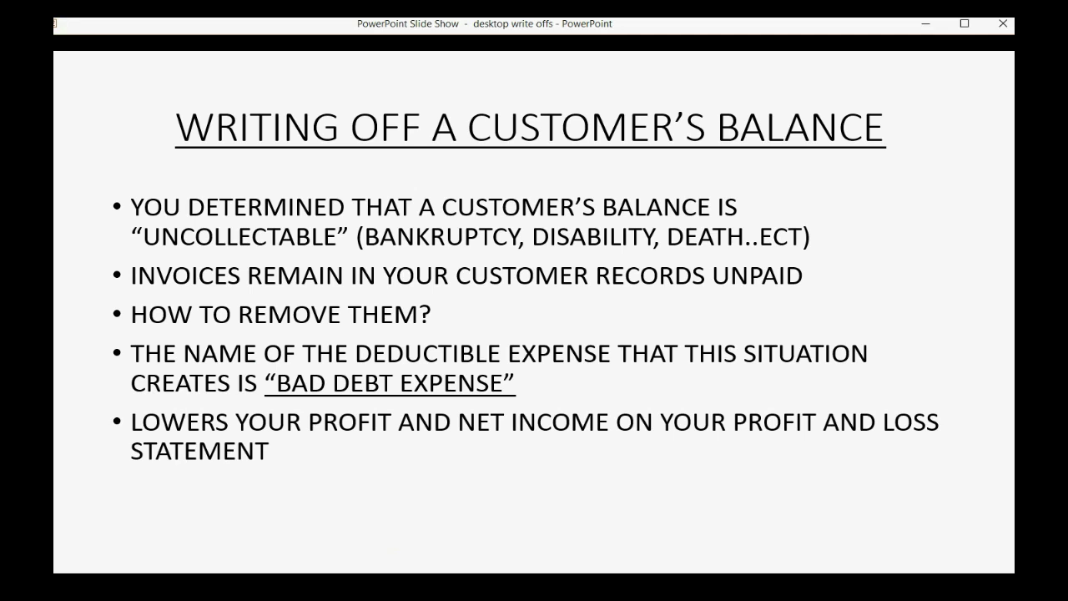
{"action": "left_click", "coordinate": [635, 330]}
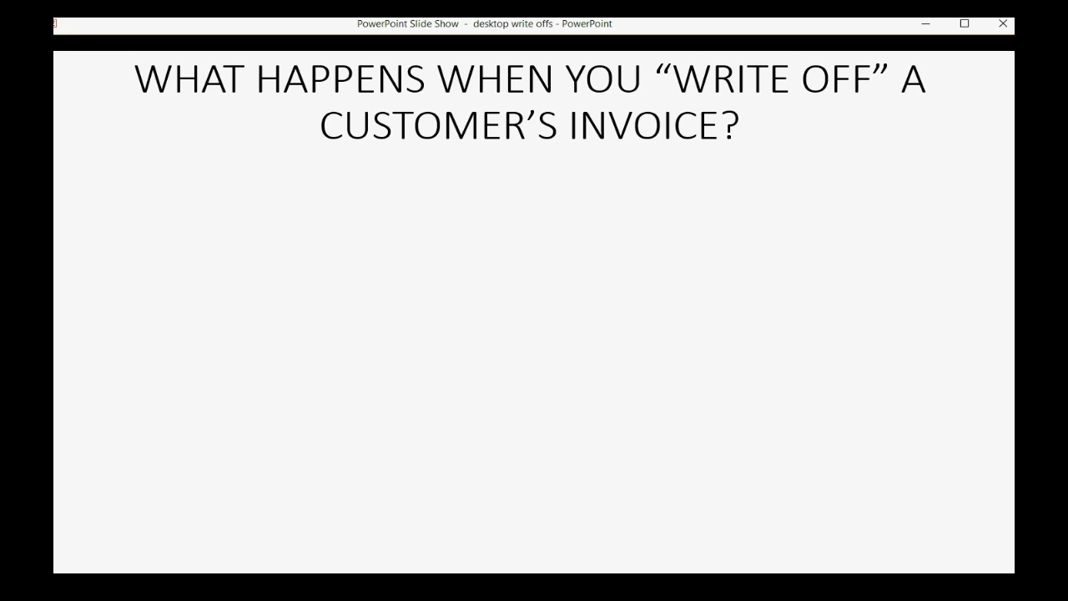
{"action": "left_click", "coordinate": [635, 325]}
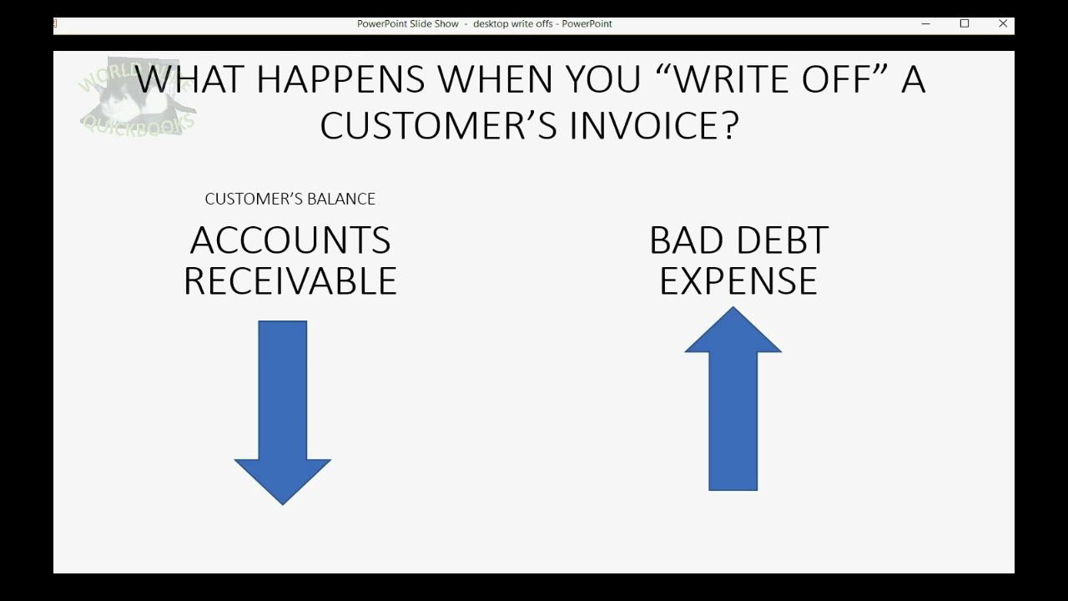
{"action": "left_click", "coordinate": [648, 234]}
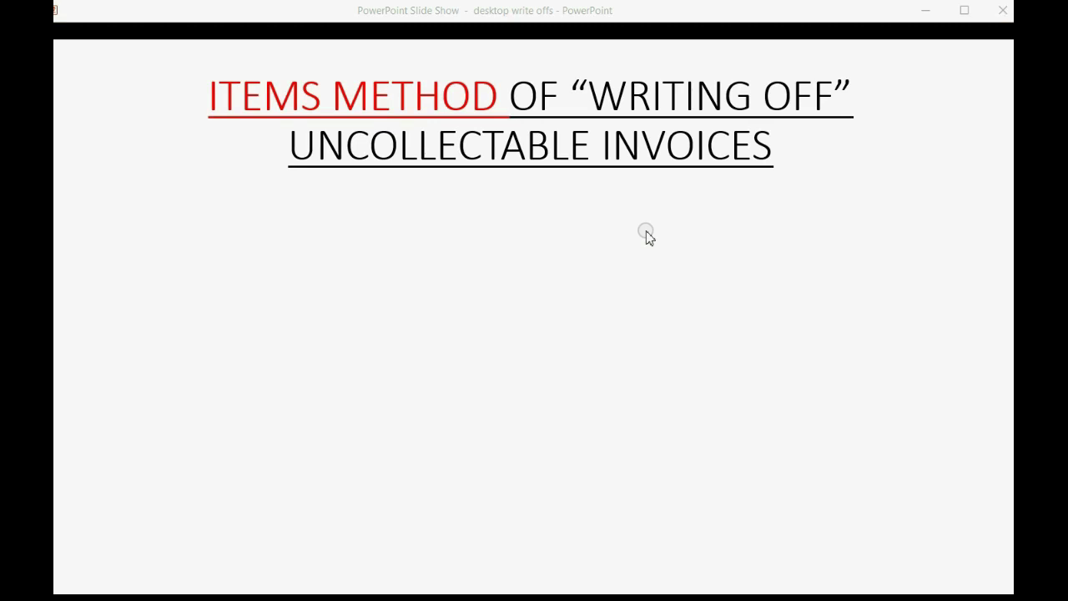
{"action": "left_click", "coordinate": [926, 270]}
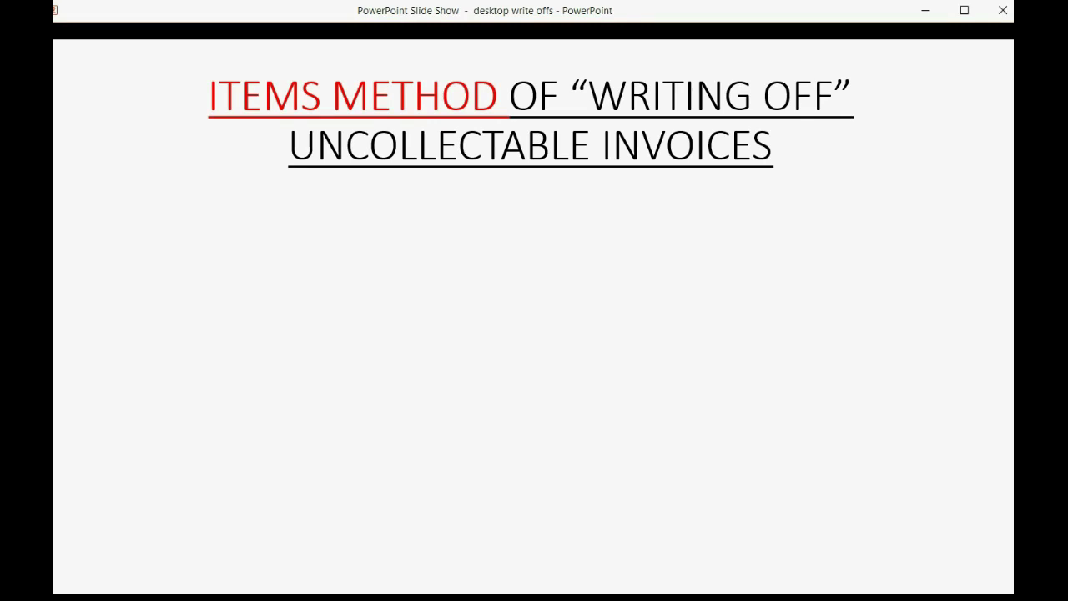
{"action": "key", "text": "Right"}
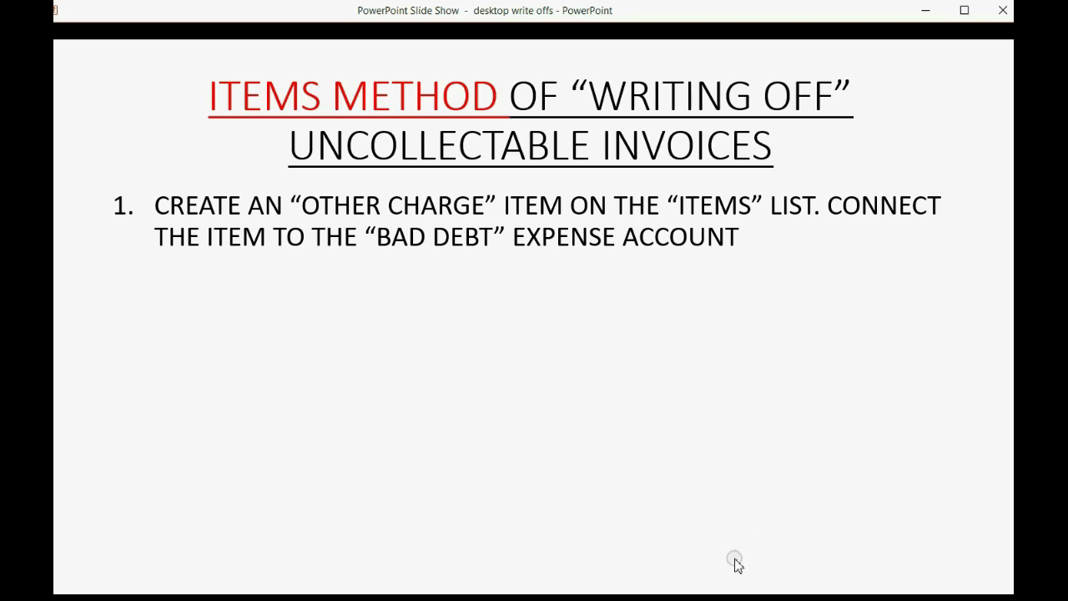
Step: Switch back to QuickBooks and close the Trial Balance and Open Invoices reports
{"action": "key", "text": "alt+Tab"}
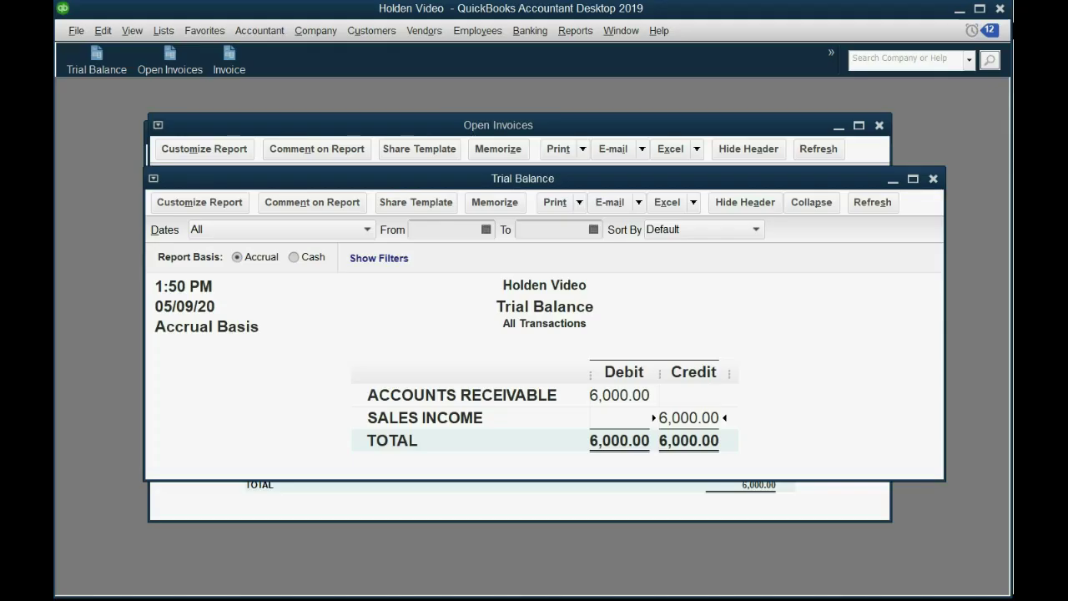
{"action": "left_click", "coordinate": [933, 179]}
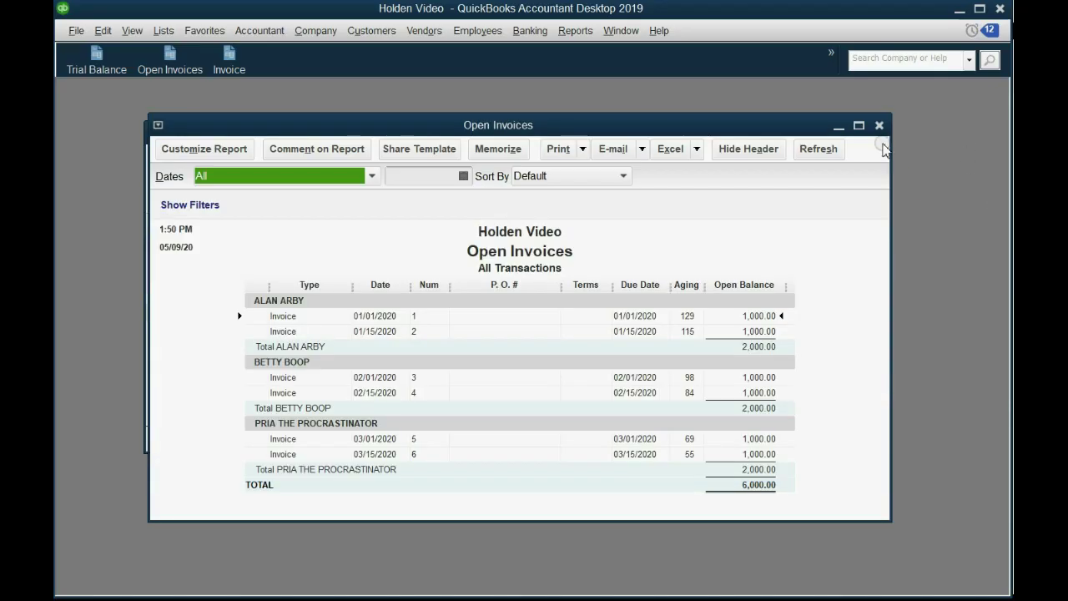
{"action": "left_click", "coordinate": [879, 125]}
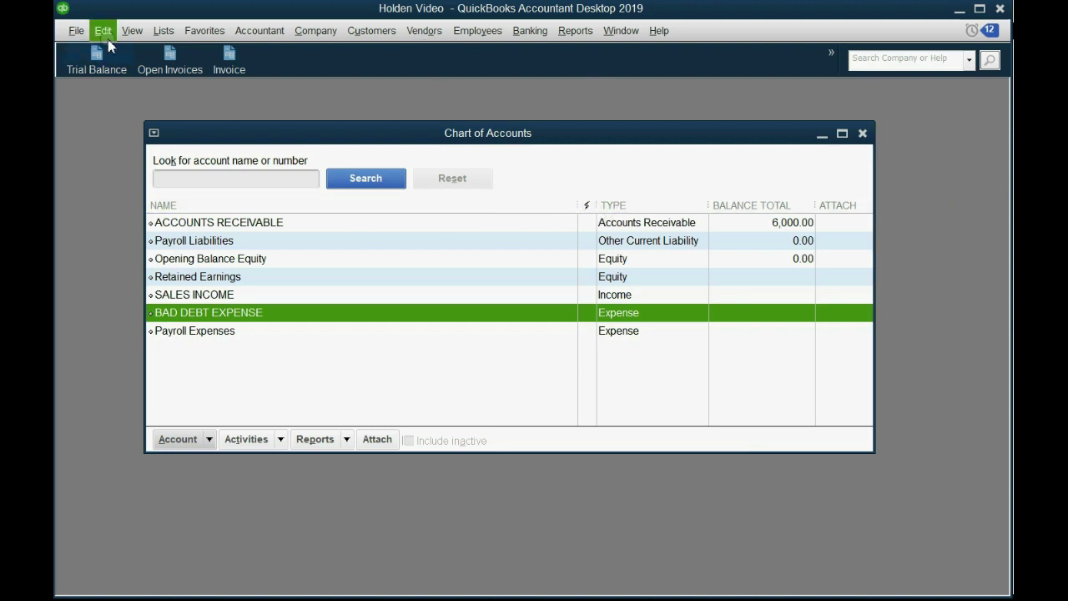
Step: Start a new item from the Item List and set its type to Other Charge
{"action": "left_click", "coordinate": [161, 34]}
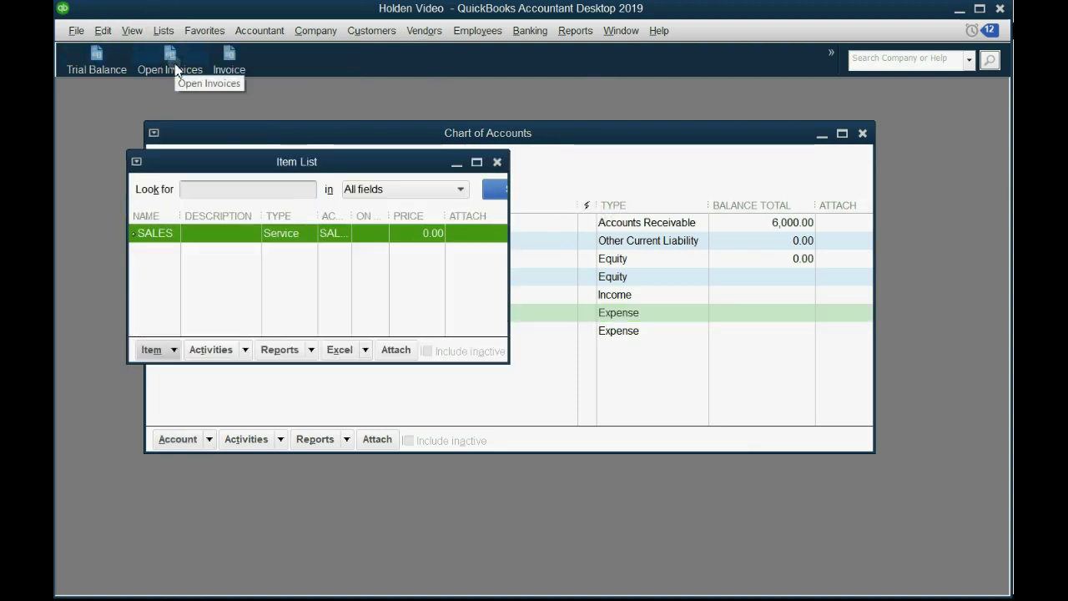
{"action": "left_click", "coordinate": [174, 351]}
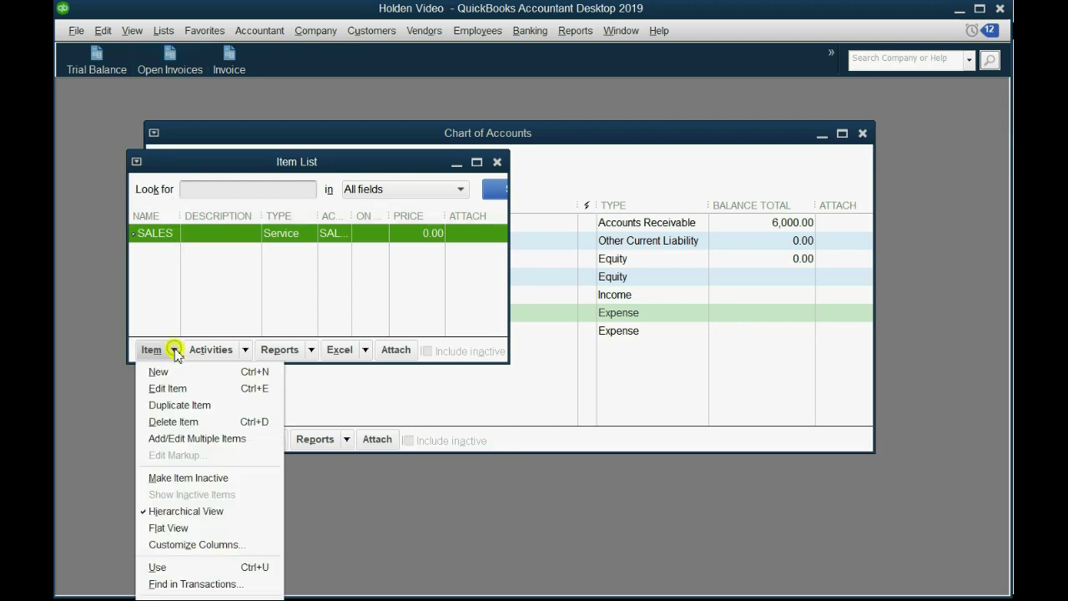
{"action": "left_click", "coordinate": [180, 370]}
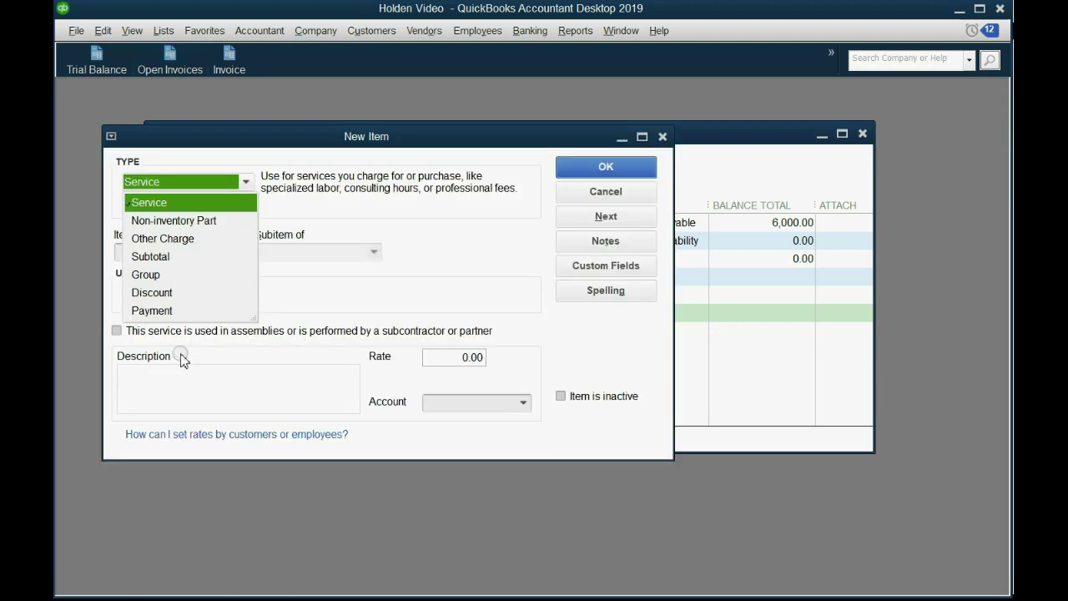
{"action": "left_click", "coordinate": [202, 239]}
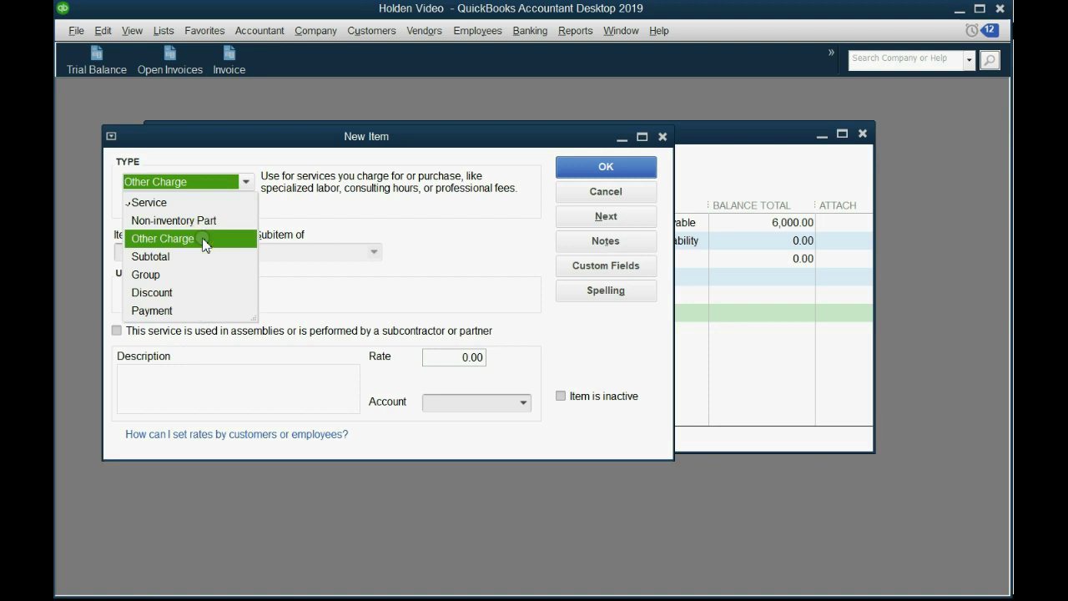
{"action": "left_click", "coordinate": [195, 244]}
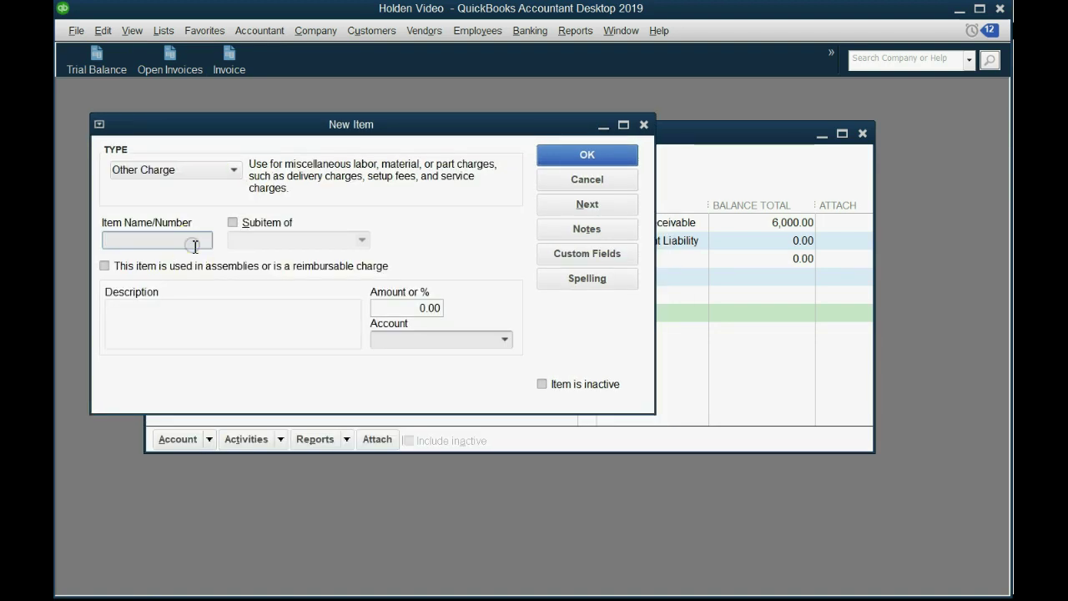
Step: Name the new item UNCOLLECTABLES, link it to the BAD DEBT EXPENSE account and save it
{"action": "type", "text": "UNCOLLECTAB"}
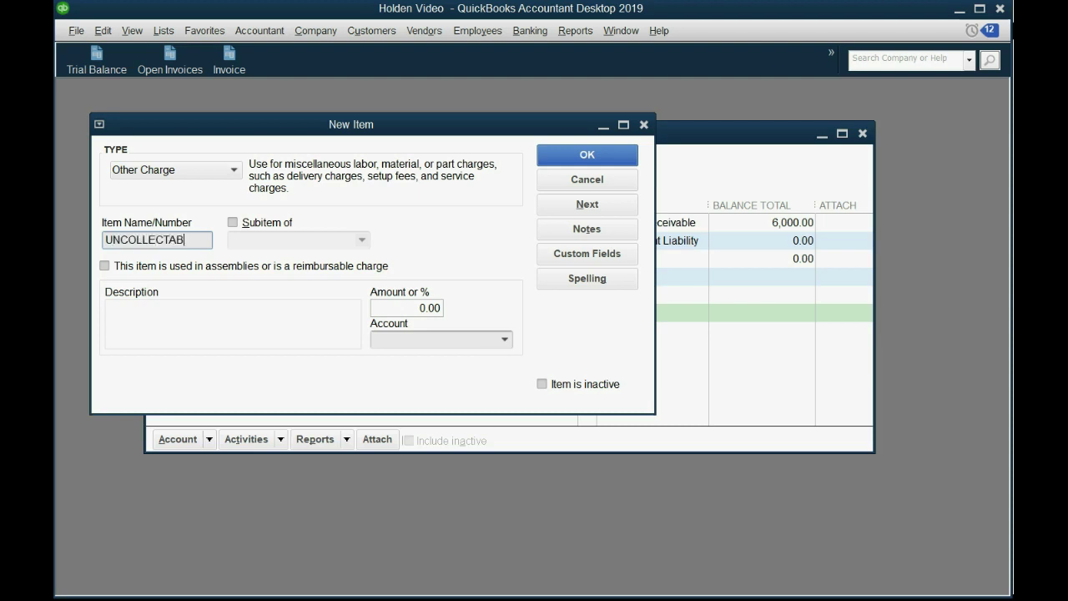
{"action": "type", "text": "LES"}
{"action": "left_click", "coordinate": [503, 339]}
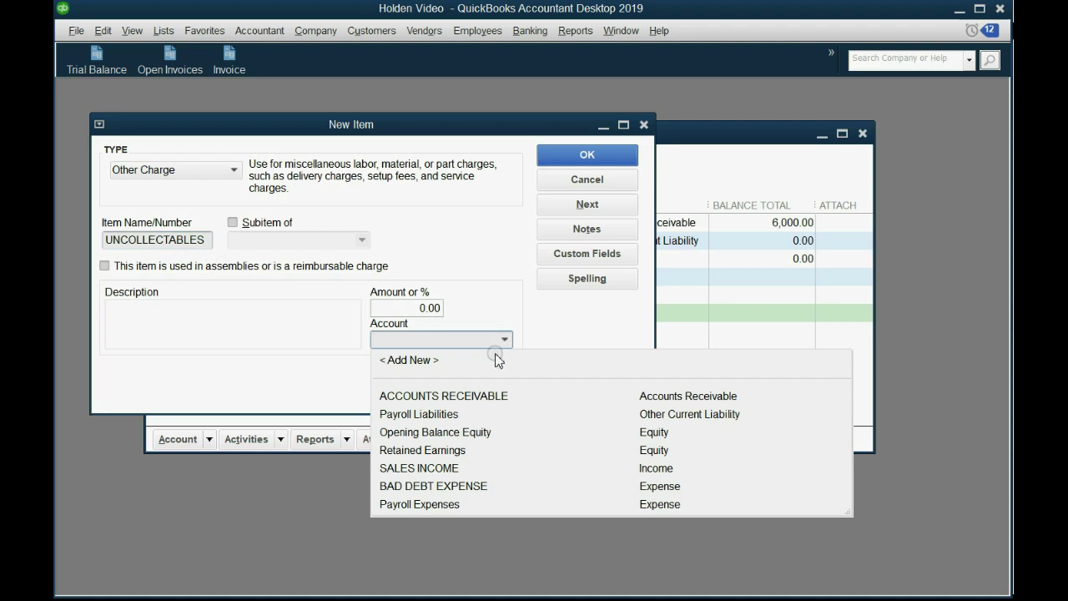
{"action": "left_click", "coordinate": [453, 484]}
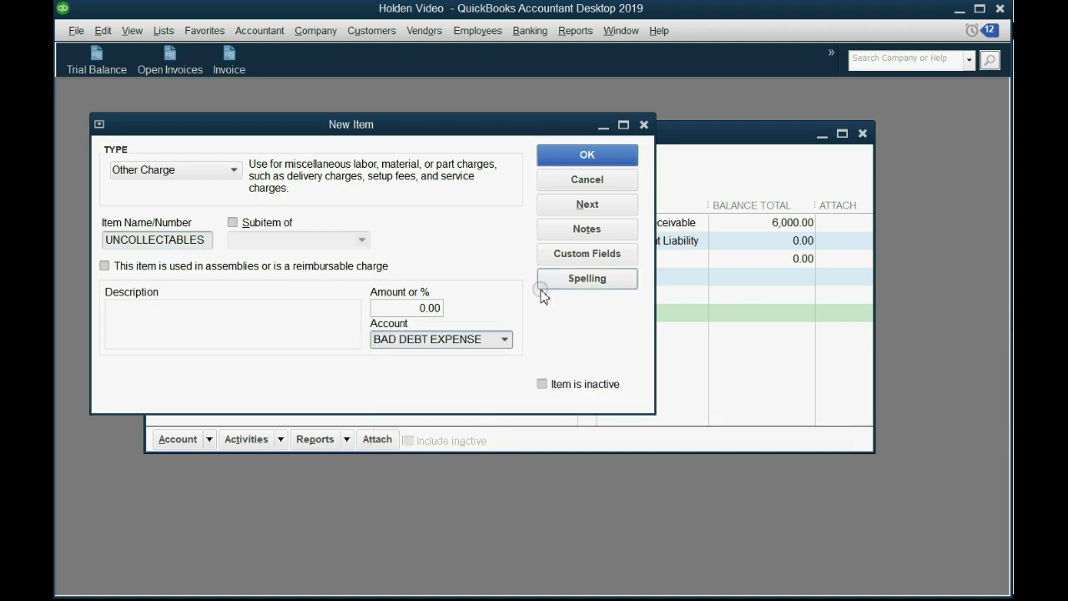
{"action": "left_click", "coordinate": [579, 156]}
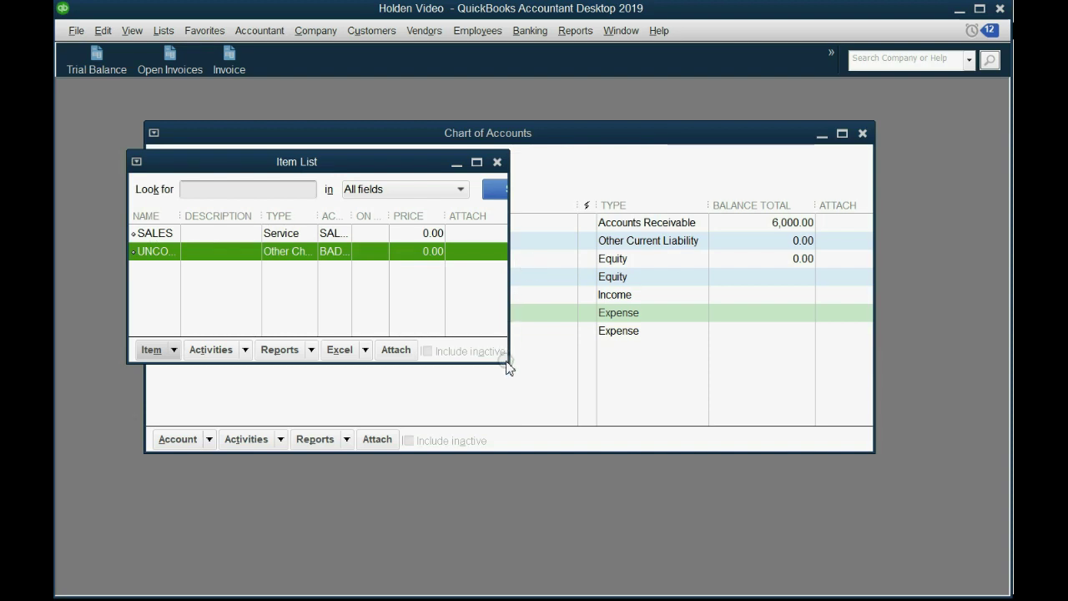
Step: Enlarge the Item List window to check the new item's columns, and close the Item List and Chart of Accounts
{"action": "left_click_drag", "start_coordinate": [508, 365], "coordinate": [934, 378]}
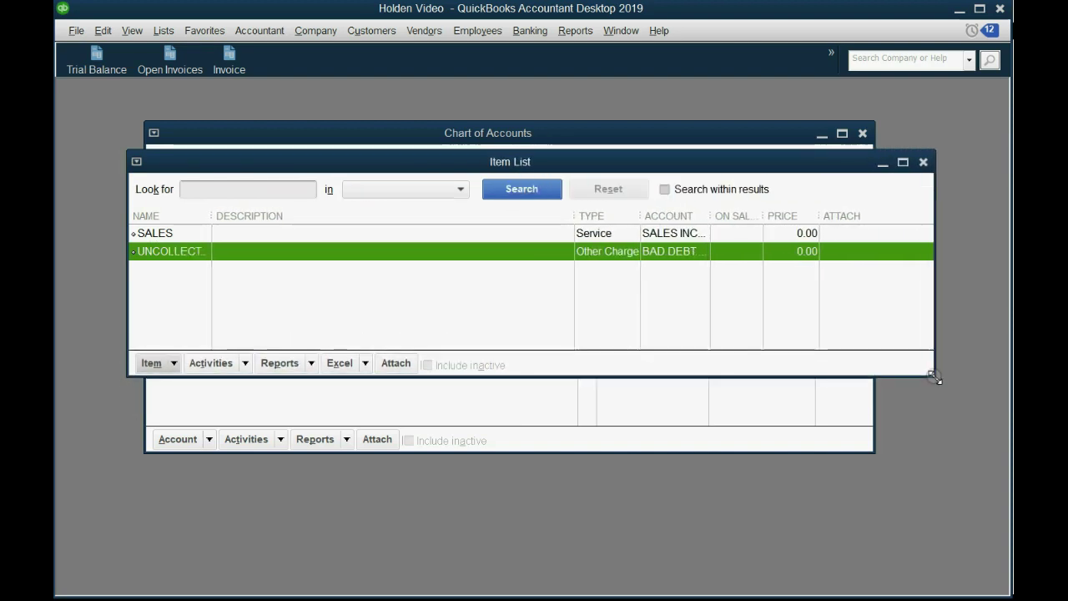
{"action": "left_click", "coordinate": [918, 162]}
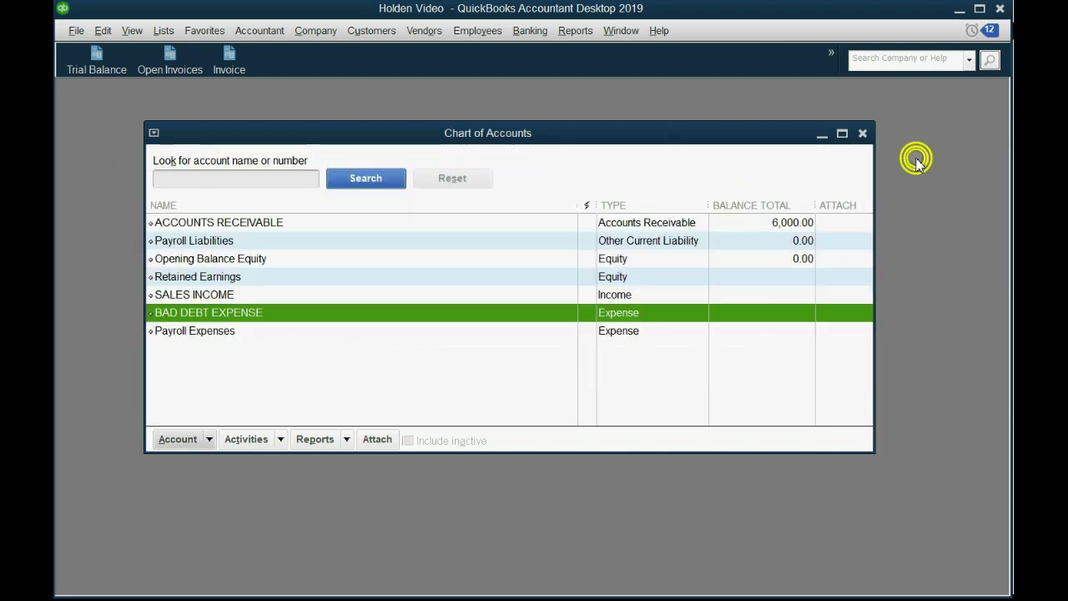
{"action": "left_click", "coordinate": [862, 132]}
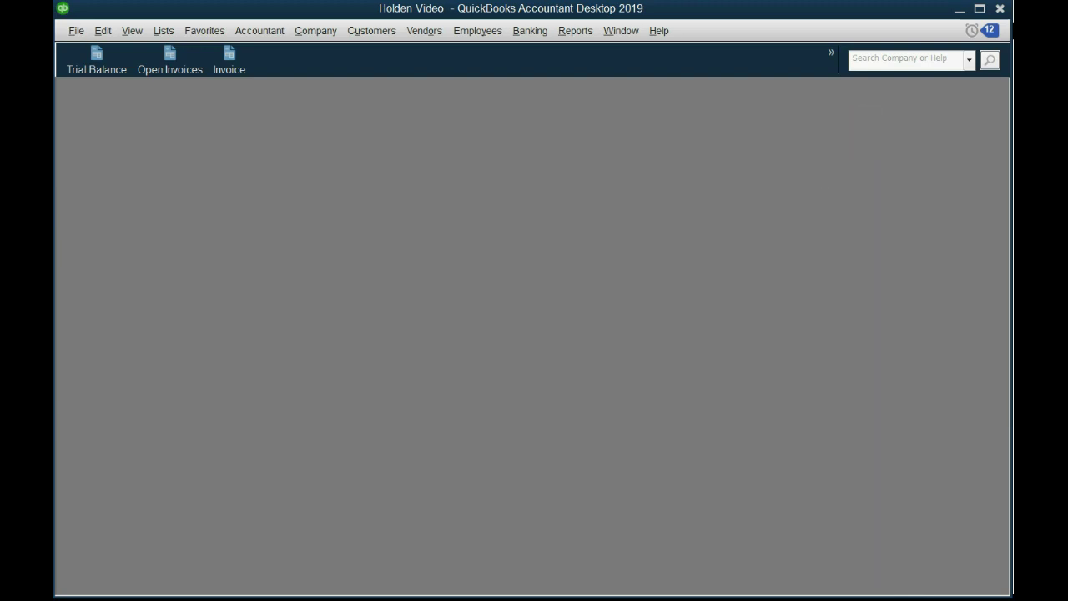
{"action": "key", "text": "alt+Tab"}
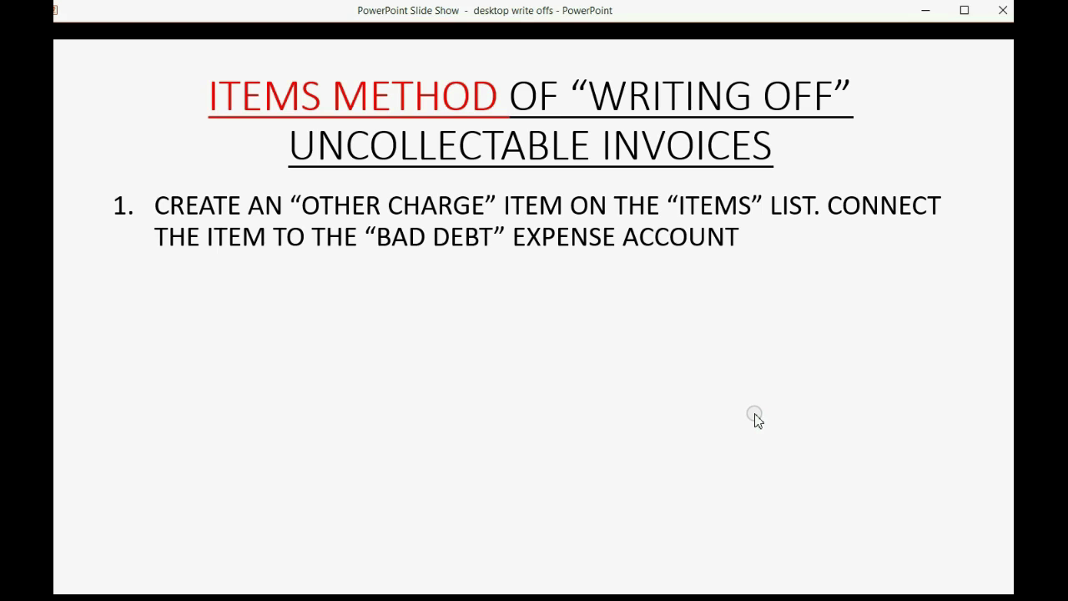
{"action": "left_click", "coordinate": [876, 348]}
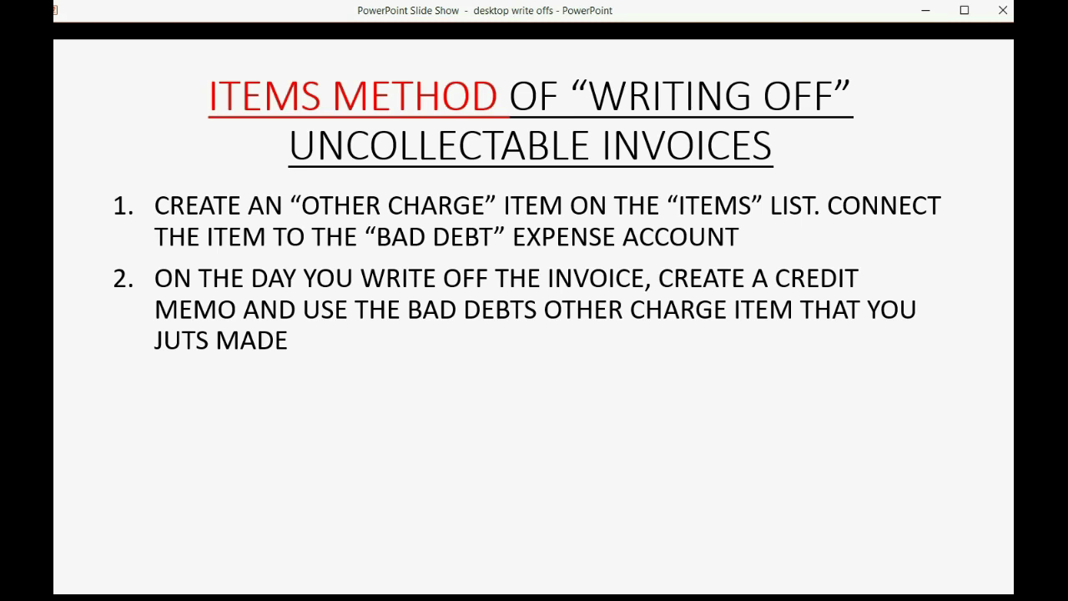
{"action": "key", "text": "Right"}
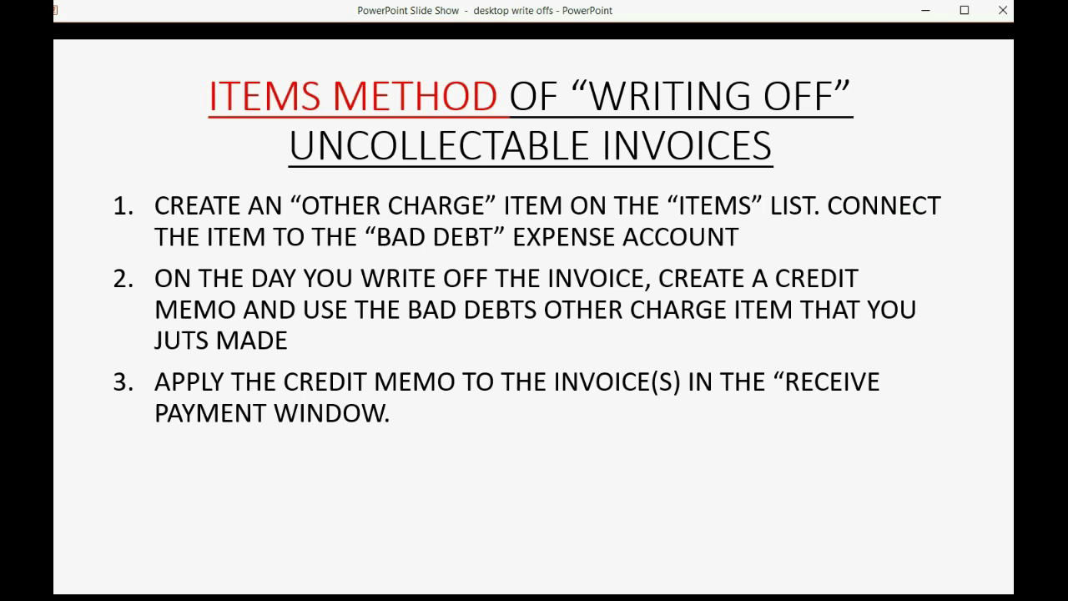
{"action": "key", "text": "Right"}
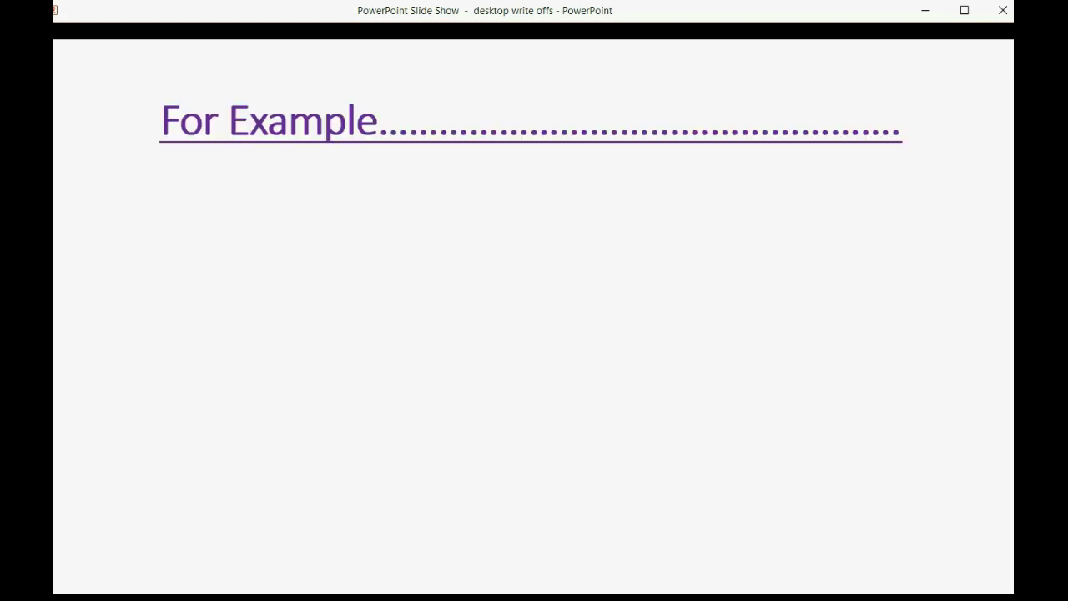
{"action": "key", "text": "Right"}
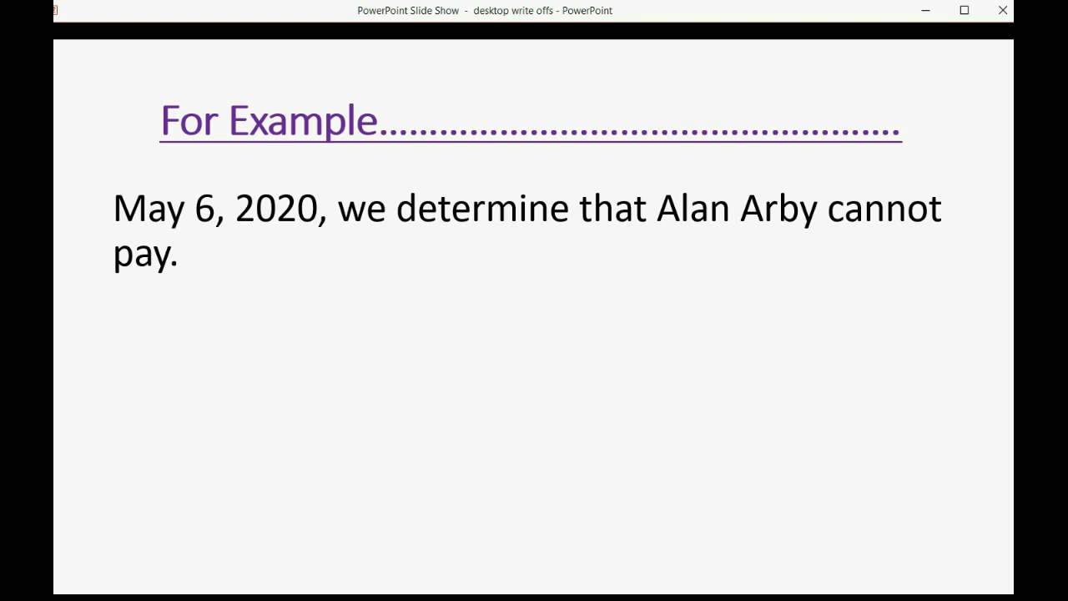
{"action": "key", "text": "Right"}
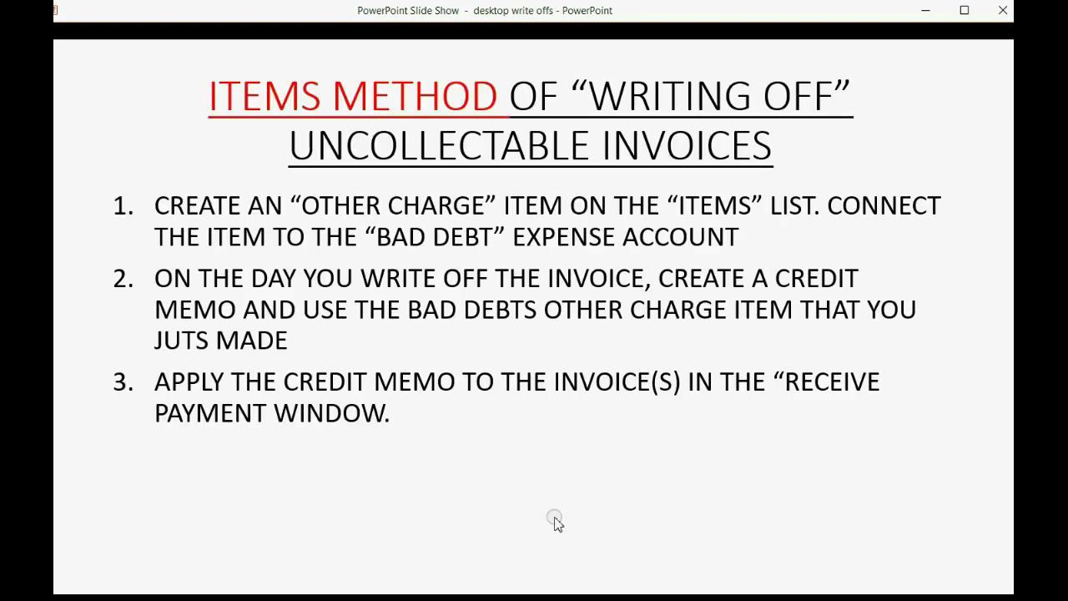
Step: Switch back to QuickBooks and open the Open Invoices report to review the outstanding customer invoices
{"action": "key", "text": "alt+Tab"}
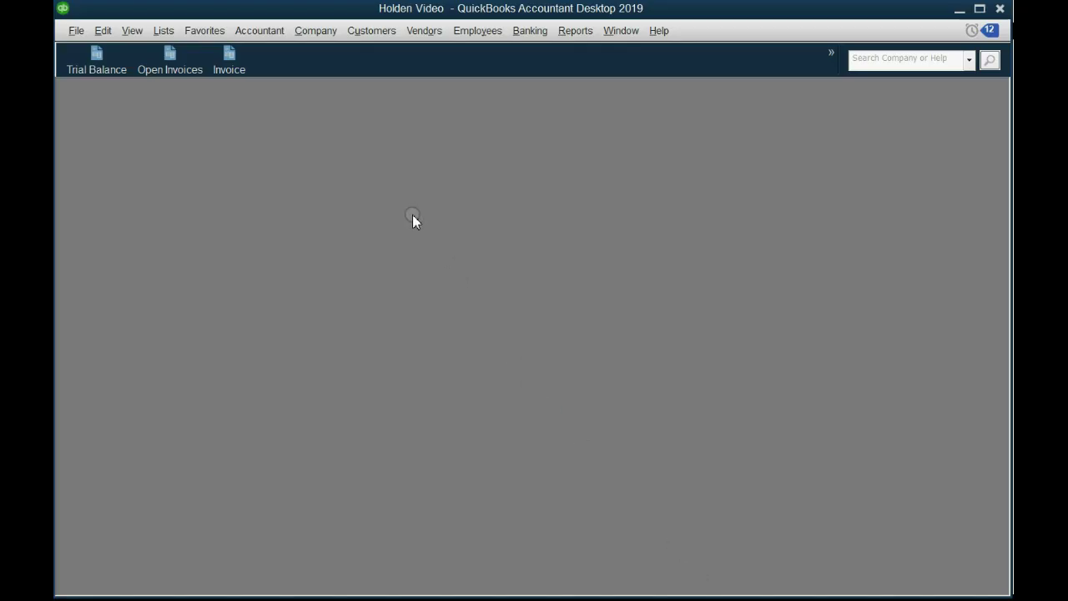
{"action": "left_click", "coordinate": [371, 32]}
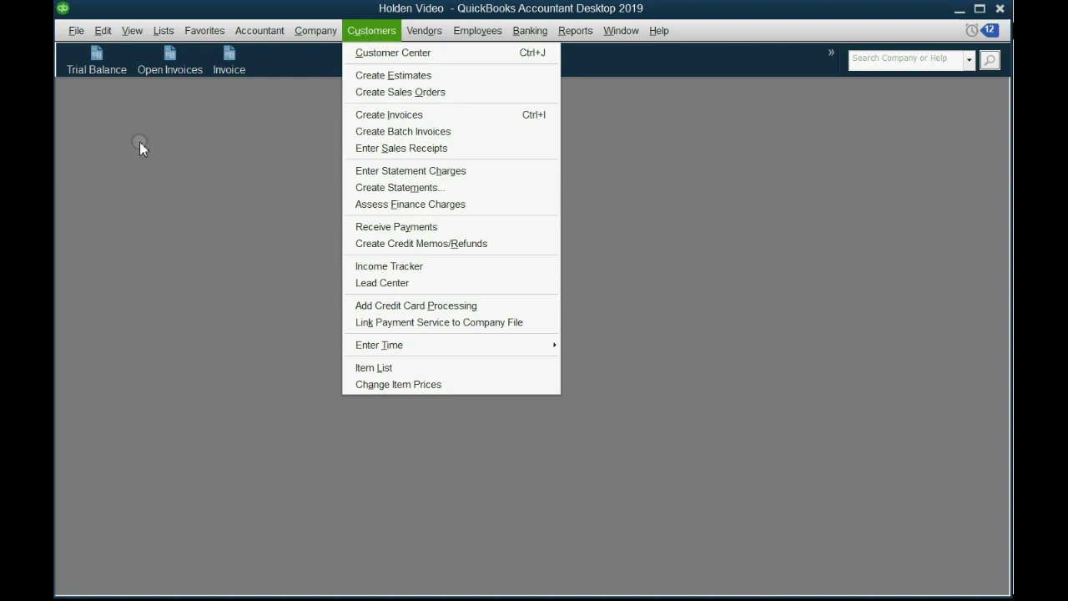
{"action": "left_click", "coordinate": [180, 60]}
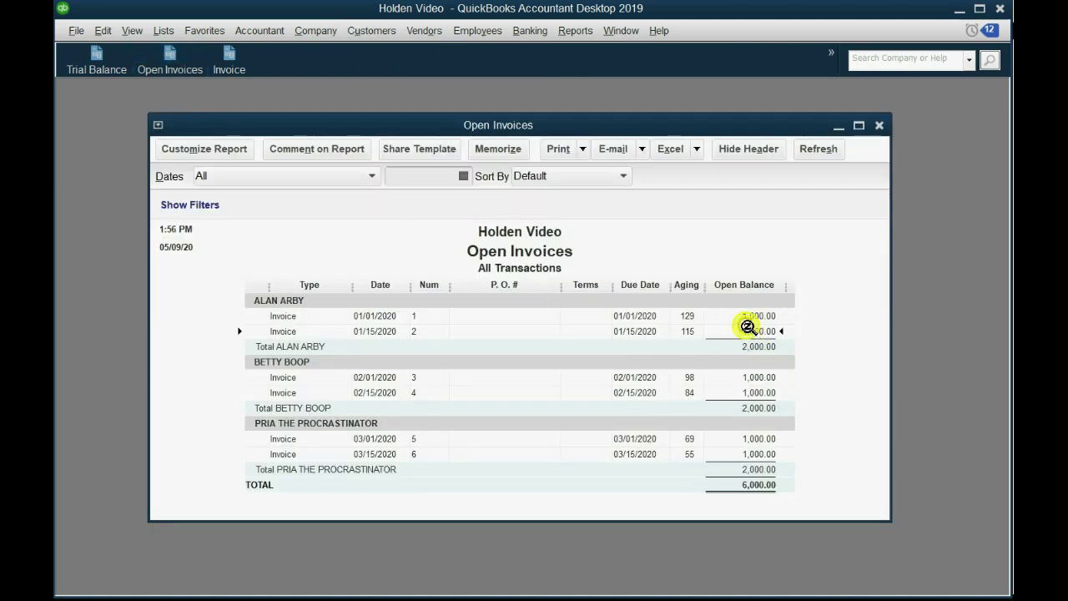
Step: Start a credit memo for the customer with invoices 1 and 2 and date it 05/06/2020
{"action": "left_click", "coordinate": [372, 32]}
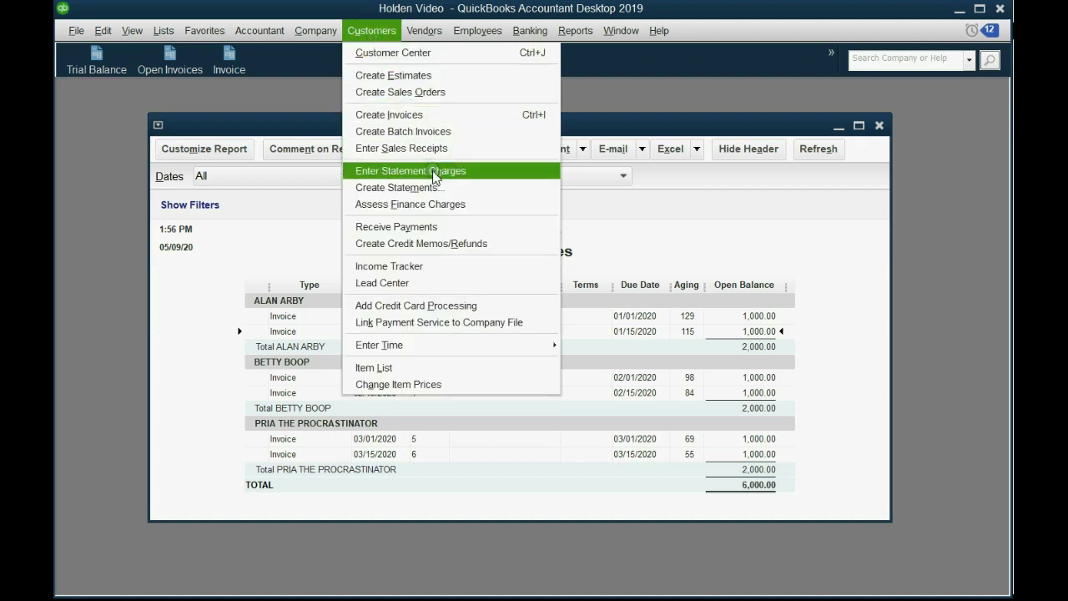
{"action": "left_click", "coordinate": [441, 243]}
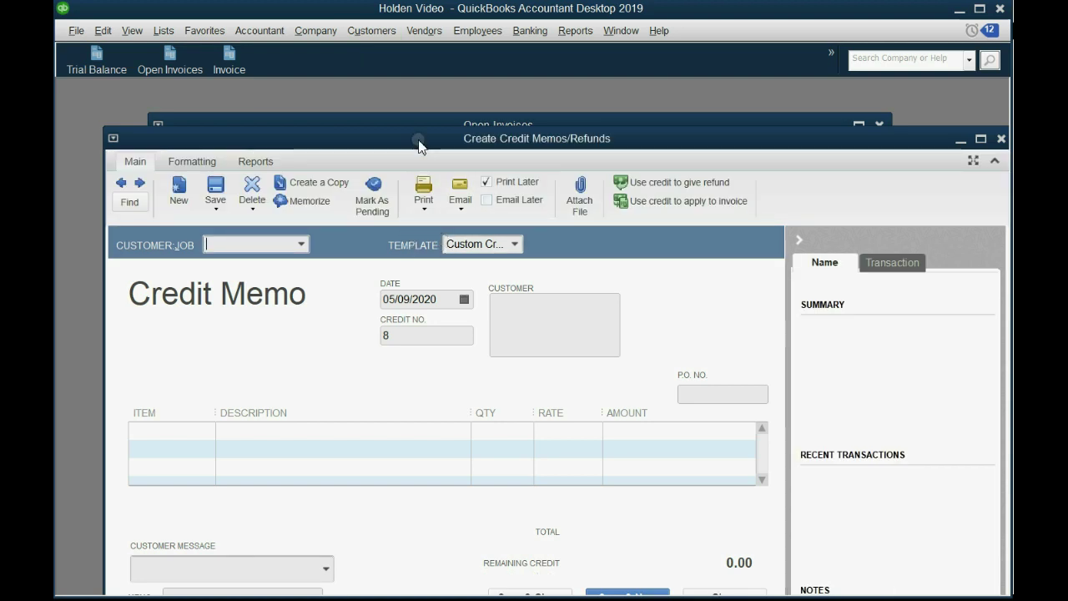
{"action": "left_click_drag", "start_coordinate": [419, 146], "coordinate": [386, 115]}
{"action": "left_click", "coordinate": [270, 214]}
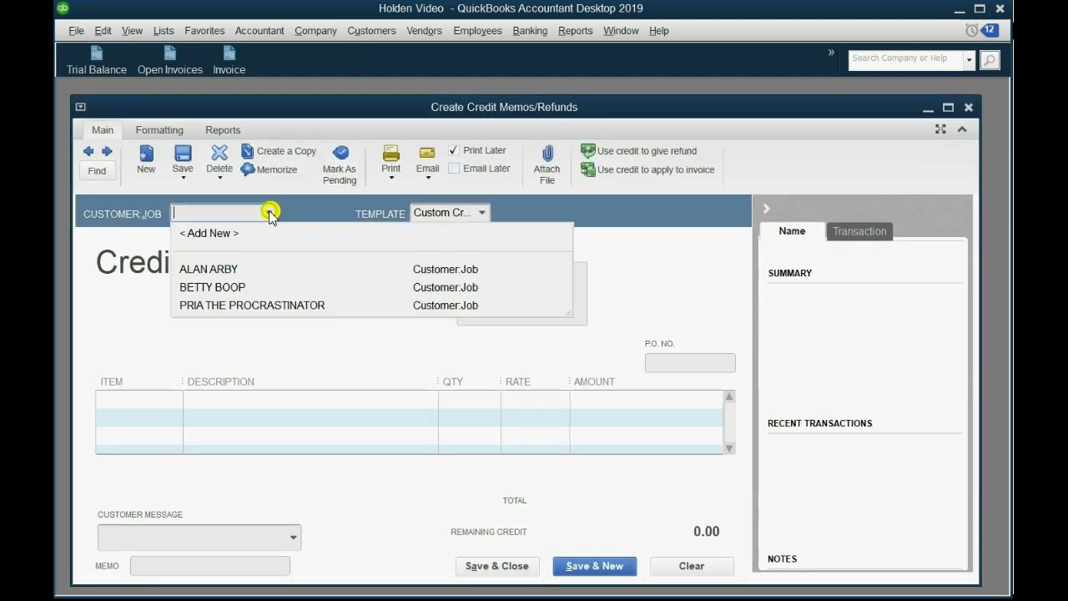
{"action": "left_click", "coordinate": [250, 267]}
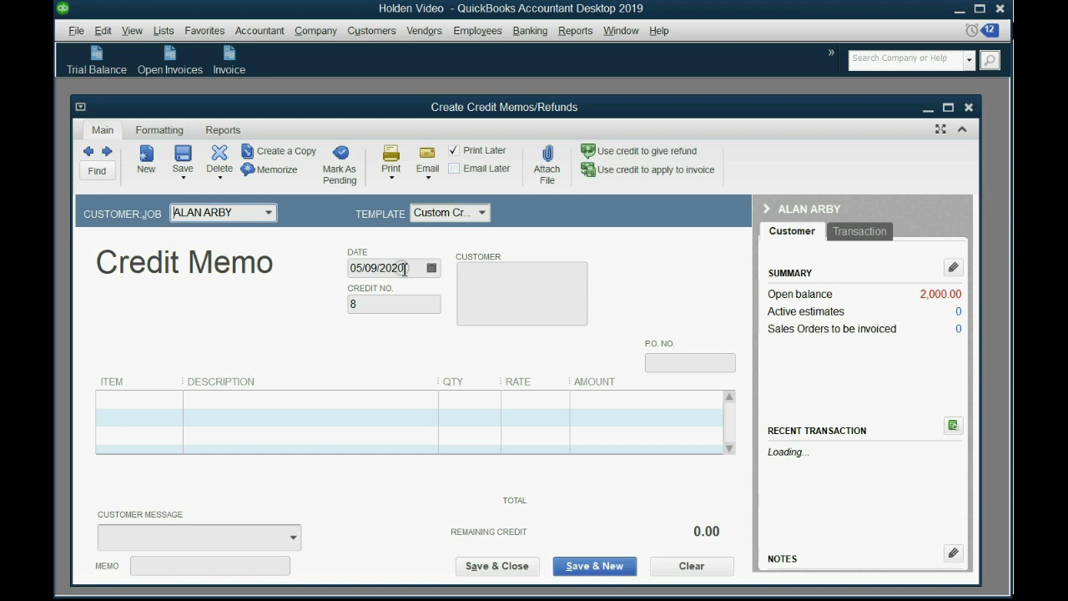
{"action": "left_click", "coordinate": [432, 268]}
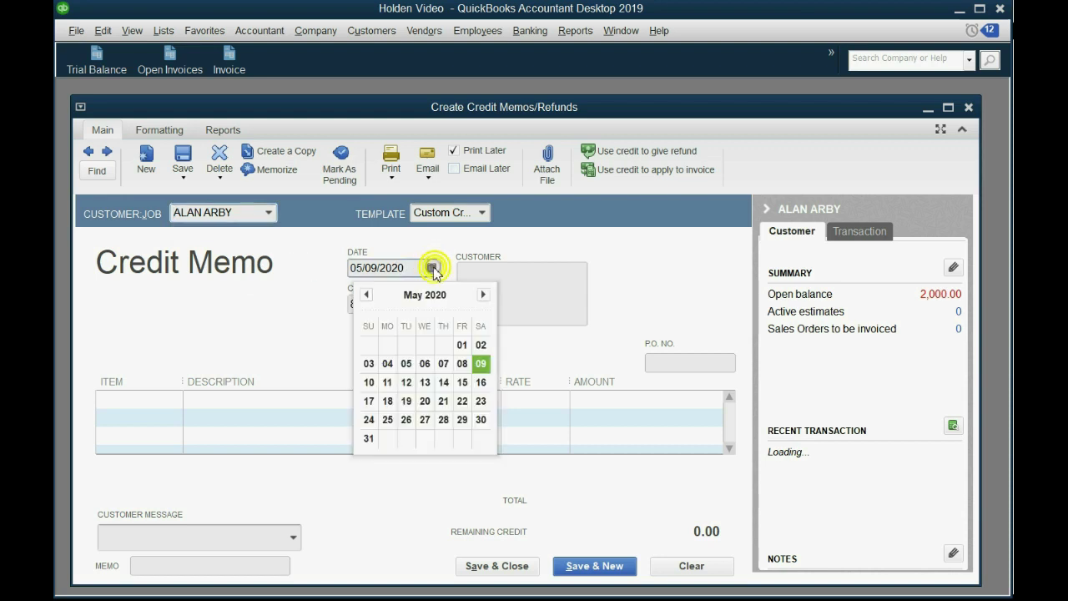
{"action": "left_click", "coordinate": [425, 364]}
Step: Add the UNCOLLECTABLES item to the credit memo's first line and accept its link to an expense account
{"action": "left_click", "coordinate": [170, 399]}
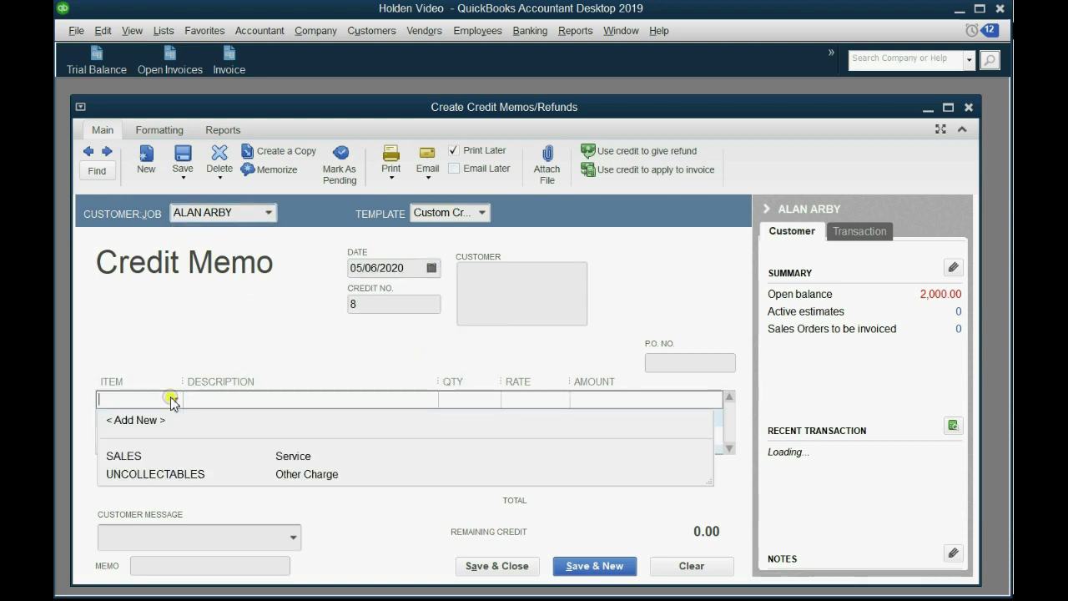
{"action": "left_click", "coordinate": [173, 477]}
{"action": "left_click", "coordinate": [173, 476]}
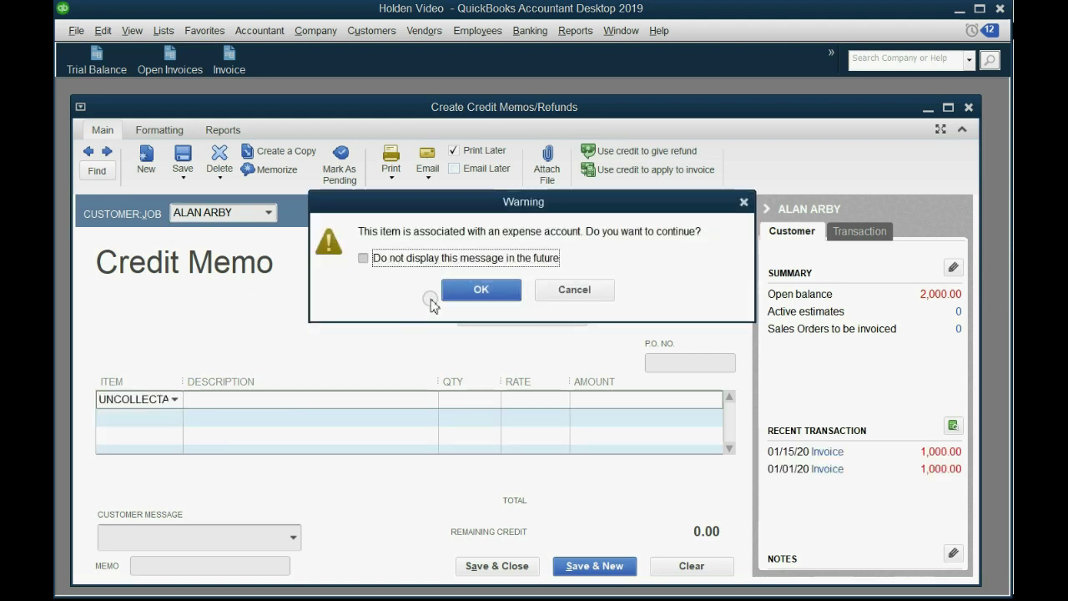
{"action": "left_click", "coordinate": [474, 285]}
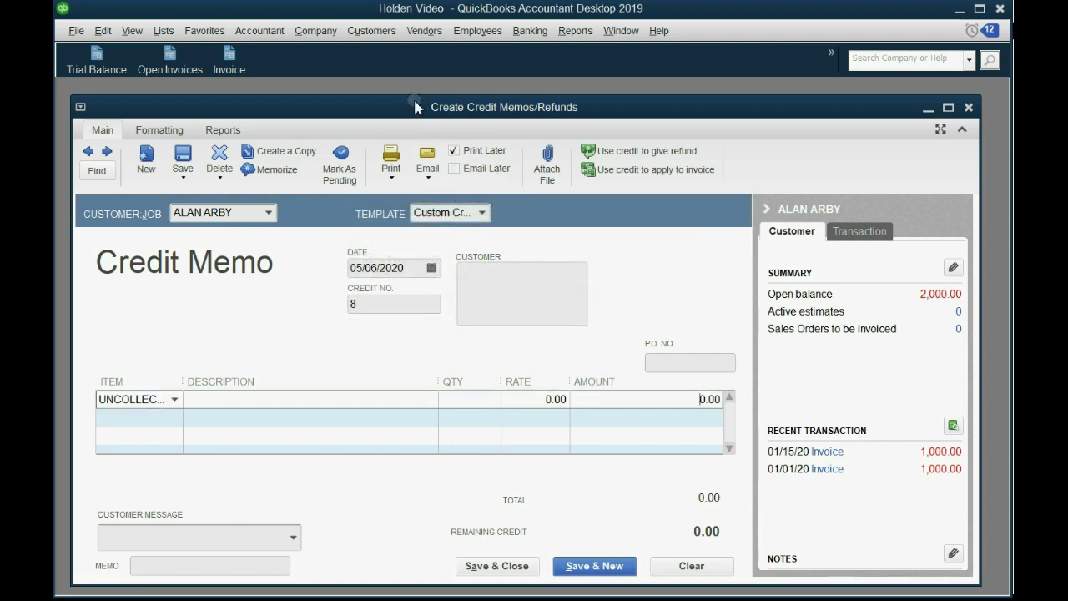
{"action": "left_click_drag", "start_coordinate": [417, 107], "coordinate": [436, 107]}
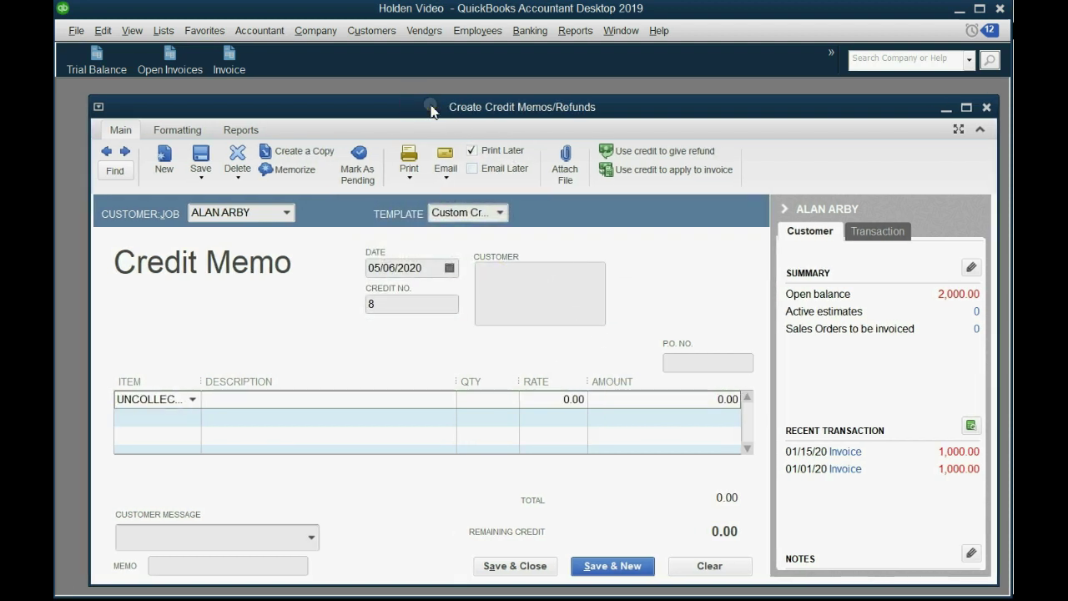
Step: Check the open balances of invoices 1 and 2 and the customer's total in the Open Invoices report, and close the report
{"action": "left_click", "coordinate": [170, 65]}
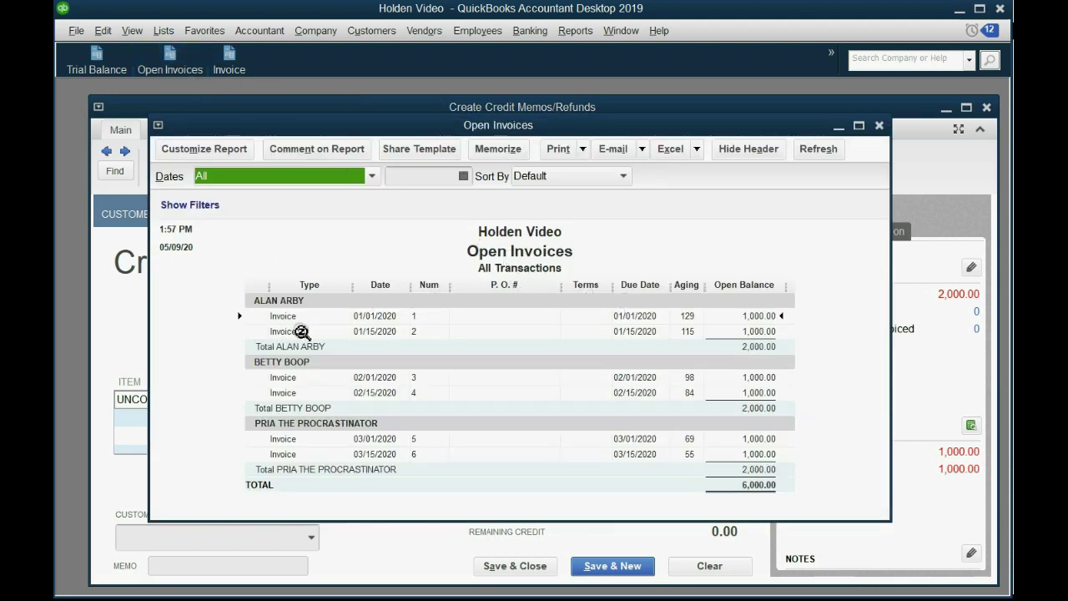
{"action": "left_click", "coordinate": [755, 347]}
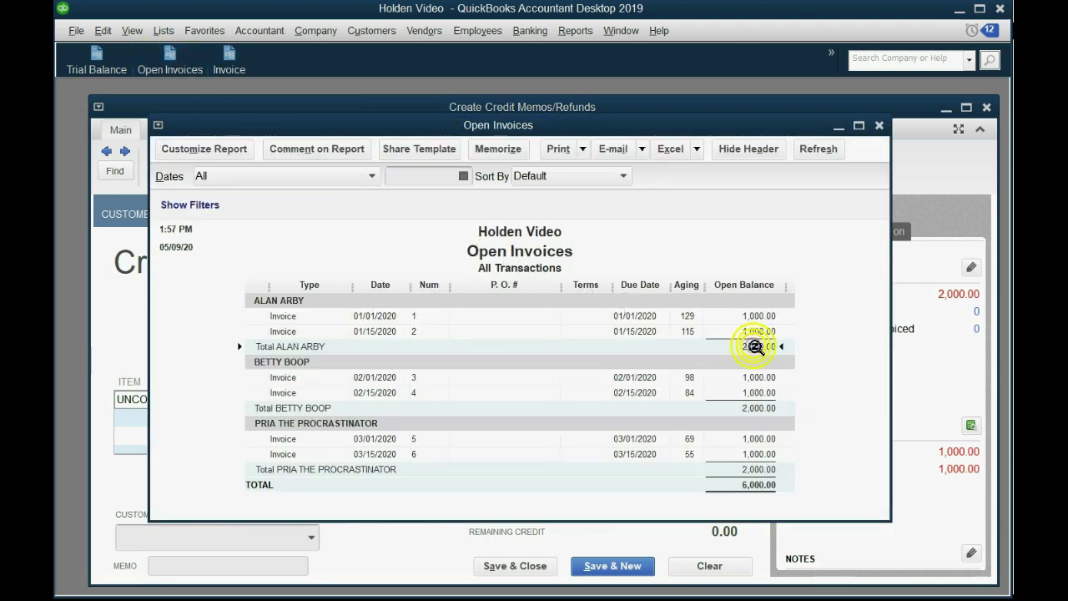
{"action": "left_click", "coordinate": [755, 315]}
{"action": "left_click", "coordinate": [755, 331]}
{"action": "left_click", "coordinate": [755, 316]}
{"action": "left_click", "coordinate": [756, 330]}
{"action": "left_click", "coordinate": [755, 345]}
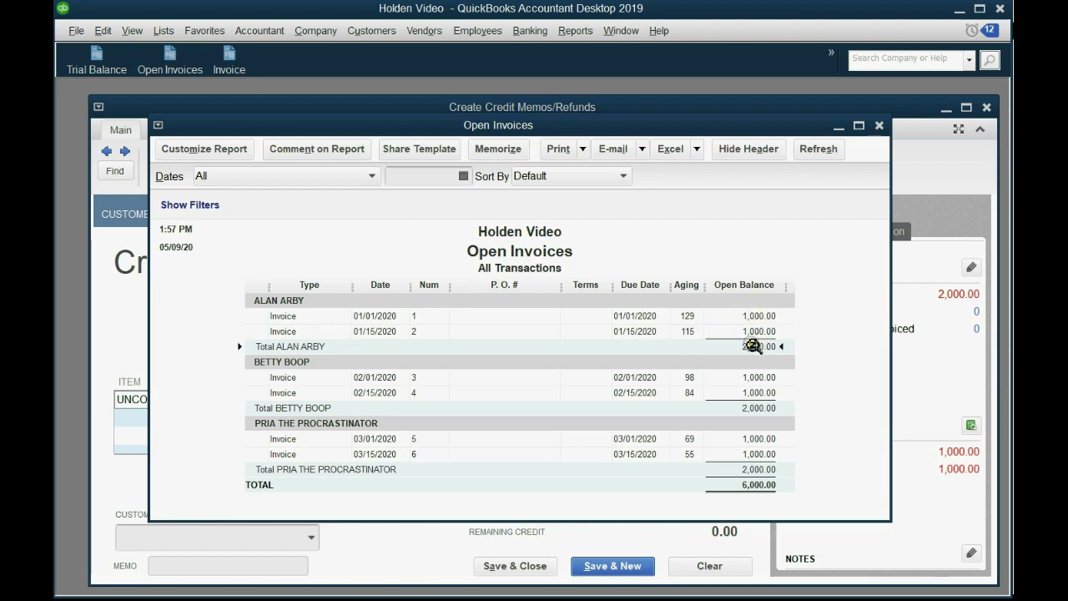
{"action": "left_click", "coordinate": [878, 125]}
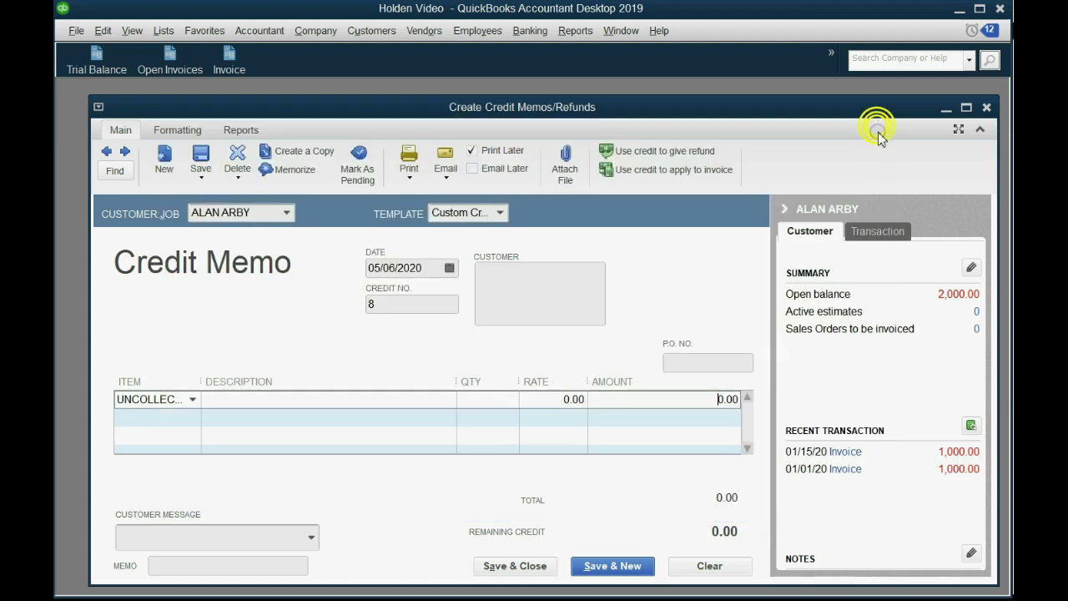
Step: Set the UNCOLLECTABLES line amount on the credit memo to 2,000
{"action": "left_click", "coordinate": [699, 396]}
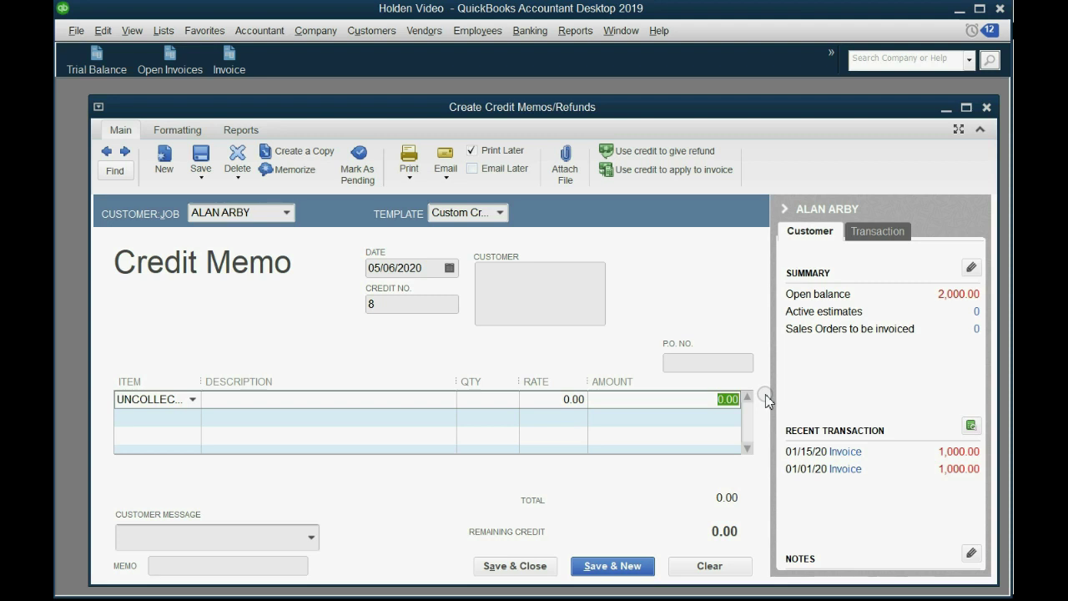
{"action": "type", "text": "2,000"}
{"action": "key", "text": "Tab"}
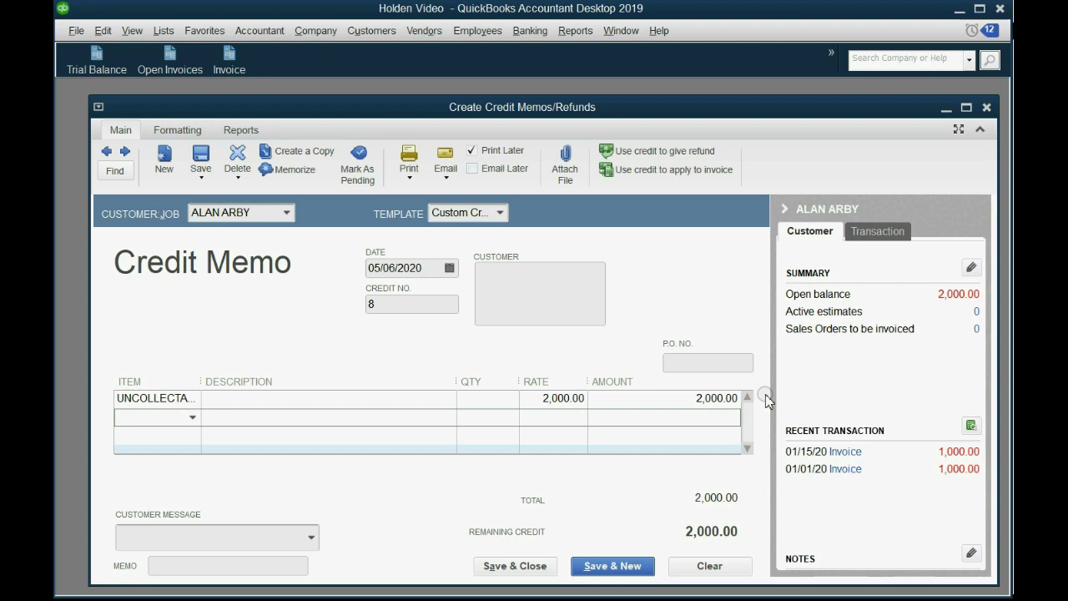
Step: Save and close the credit memo, applying its credit to the customer's invoices 1 and 2
{"action": "left_click", "coordinate": [521, 570]}
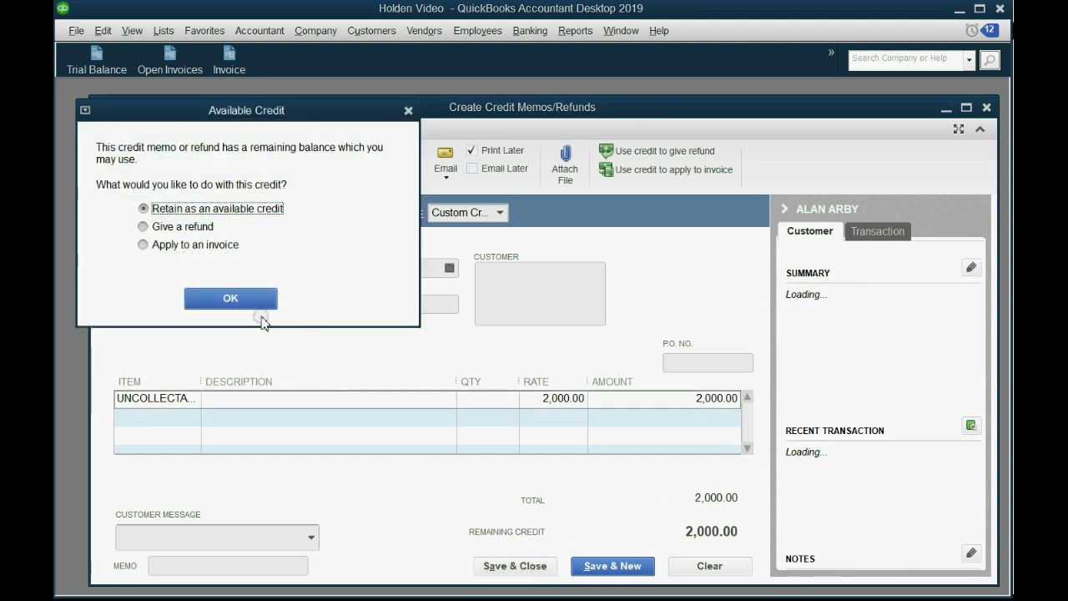
{"action": "left_click", "coordinate": [222, 247]}
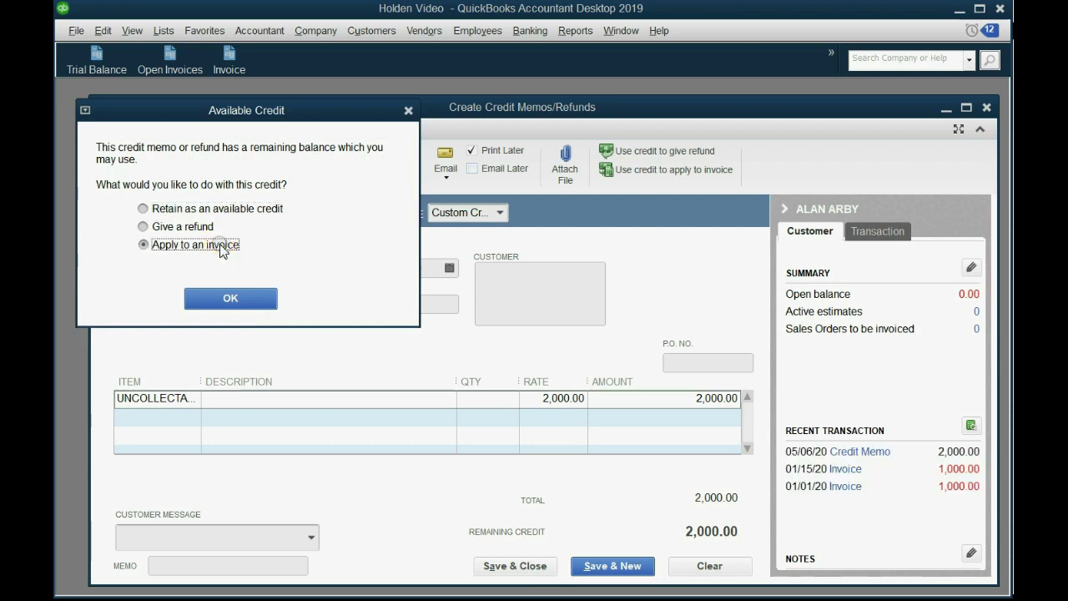
{"action": "left_click", "coordinate": [233, 305]}
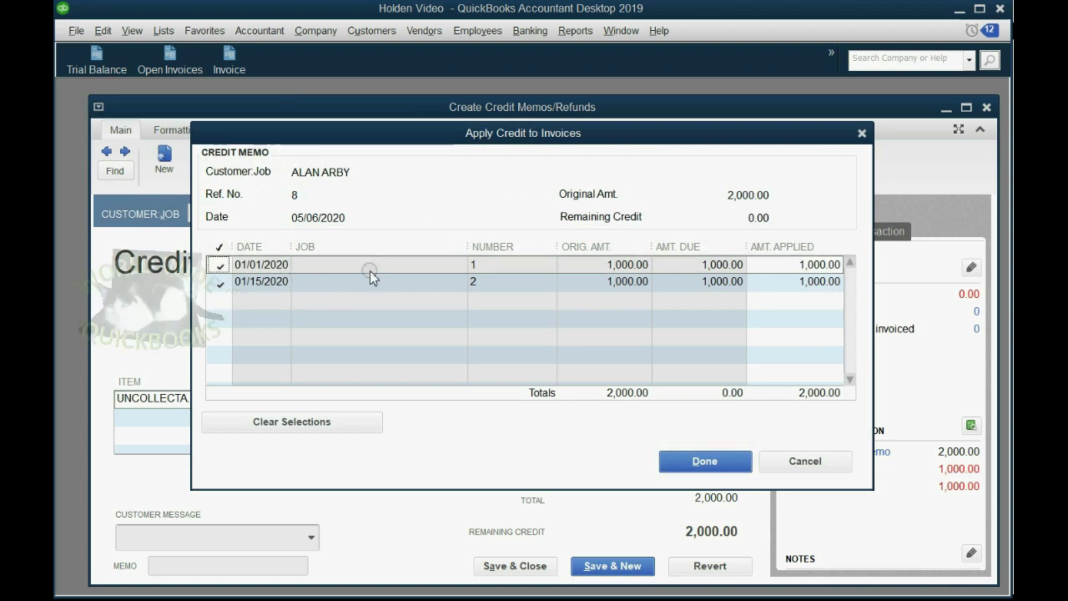
{"action": "left_click", "coordinate": [706, 462]}
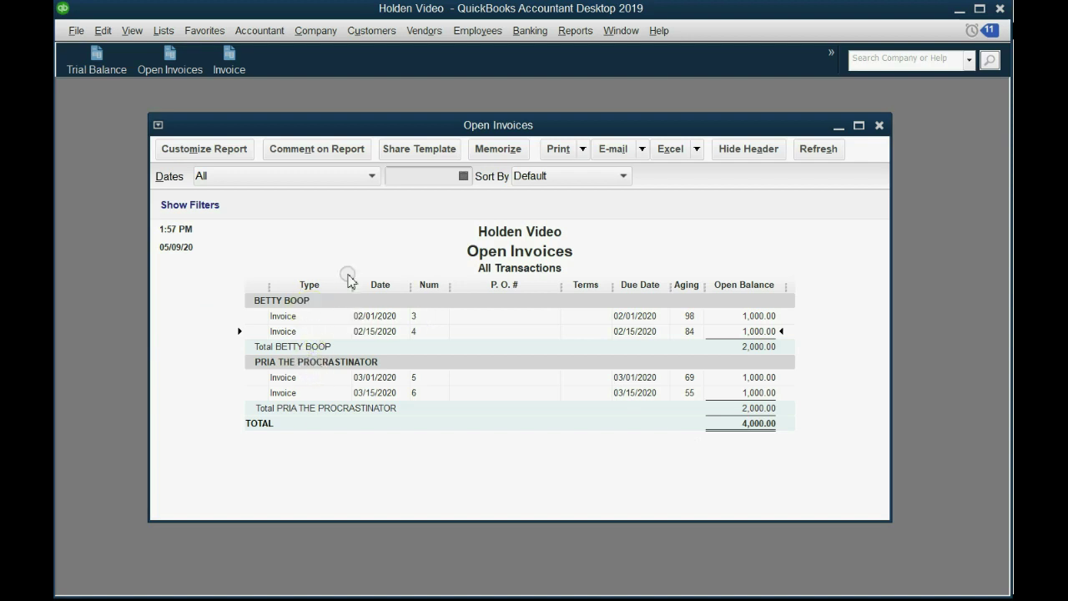
Step: Open the Trial Balance report and widen its account name column to examine bad debt expense and accounts receivable
{"action": "left_click", "coordinate": [95, 60]}
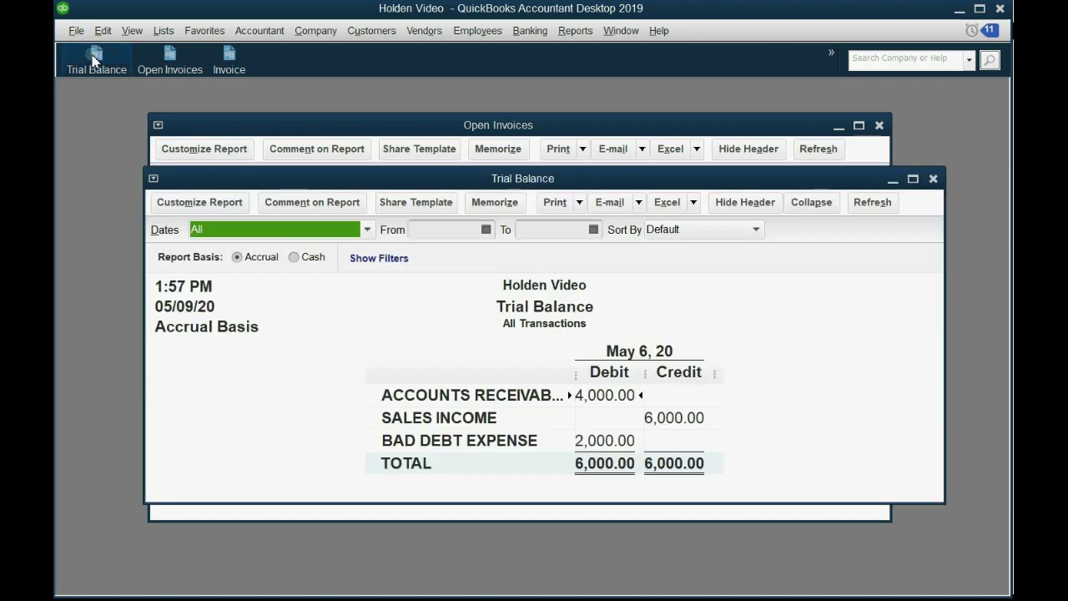
{"action": "left_click", "coordinate": [624, 442]}
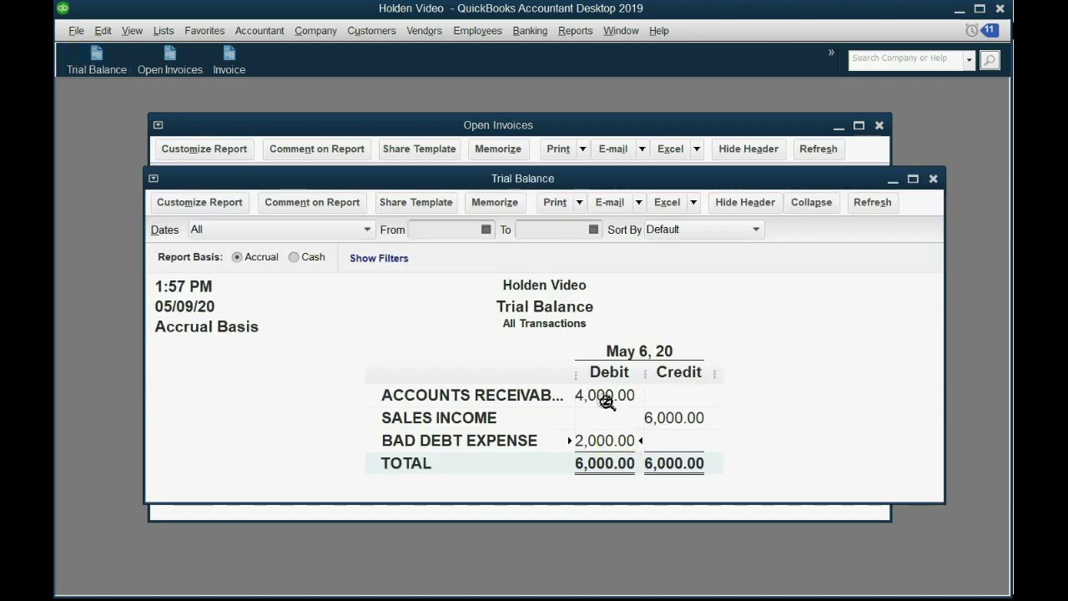
{"action": "left_click_drag", "start_coordinate": [576, 375], "coordinate": [607, 380]}
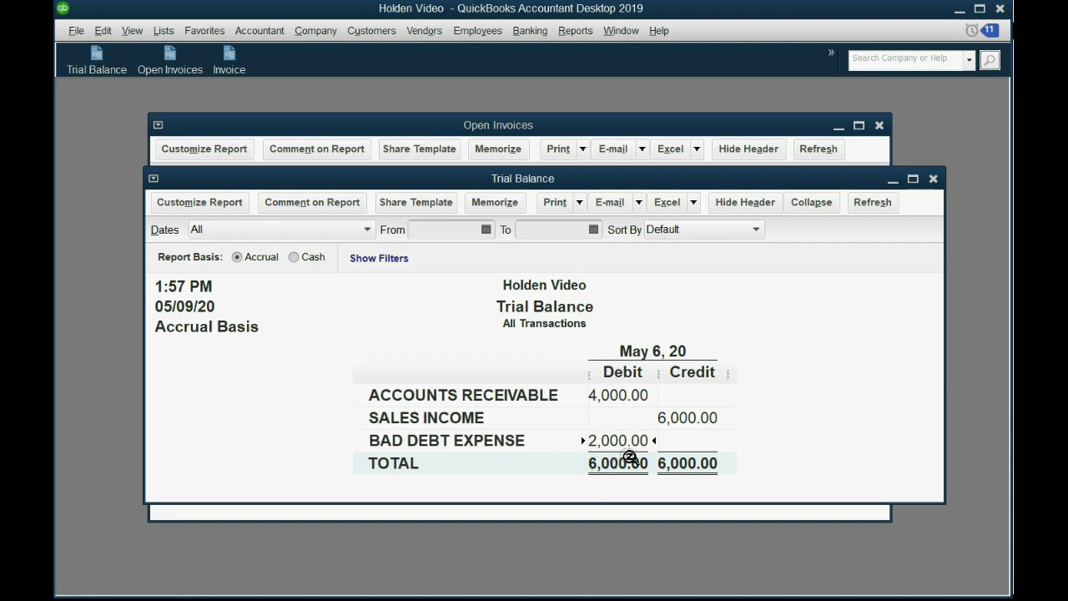
Step: Drill down into the Accounts Receivable balance and examine the 05/06/2020 credit memo among its transactions
{"action": "left_click", "coordinate": [635, 400]}
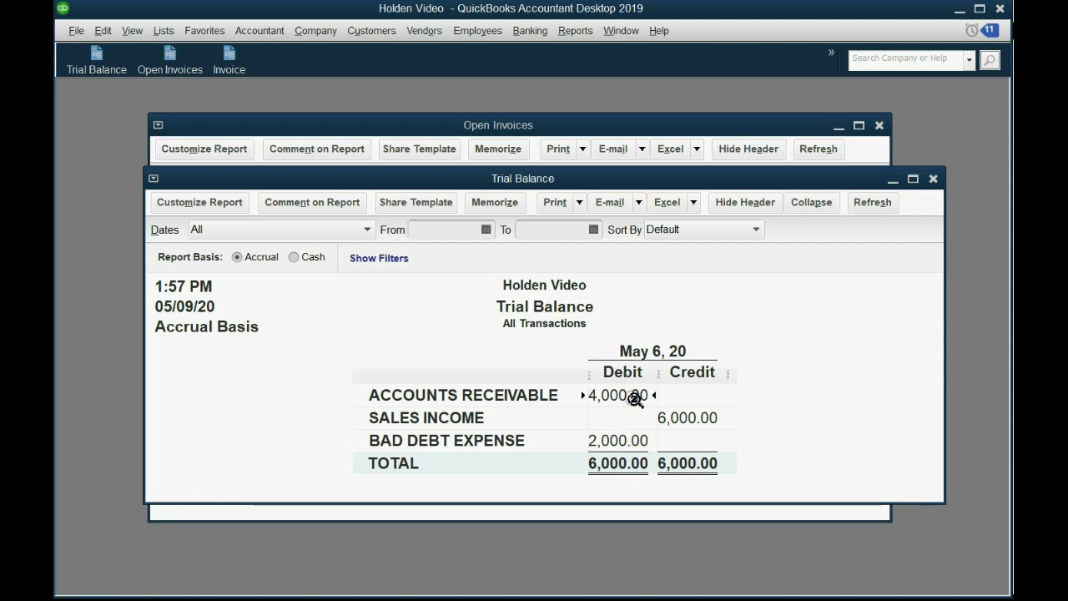
{"action": "double_click", "coordinate": [635, 399]}
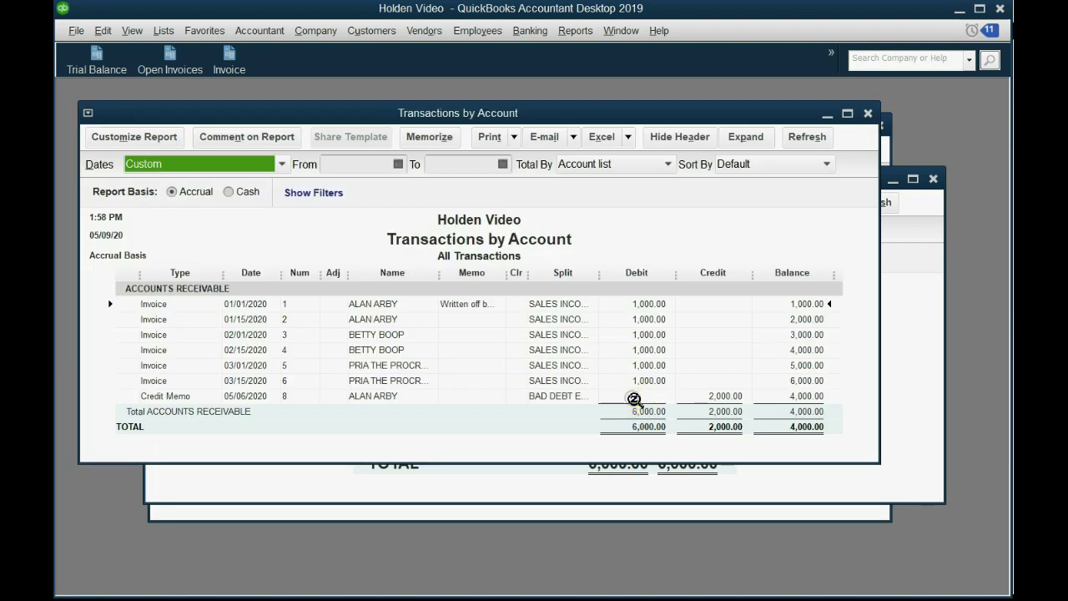
{"action": "left_click", "coordinate": [384, 399]}
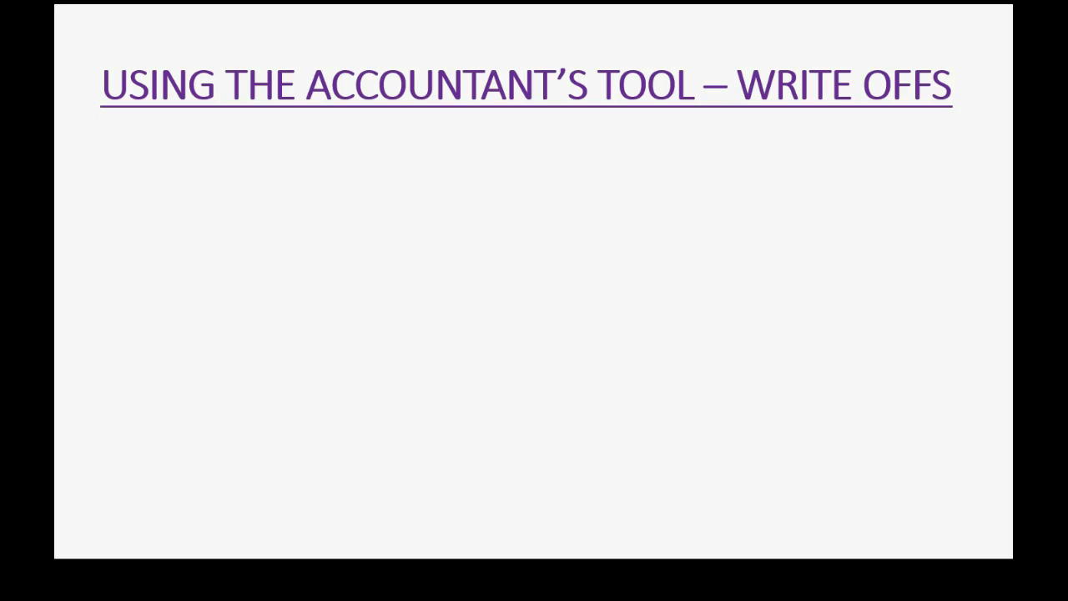
{"action": "key", "text": "Right"}
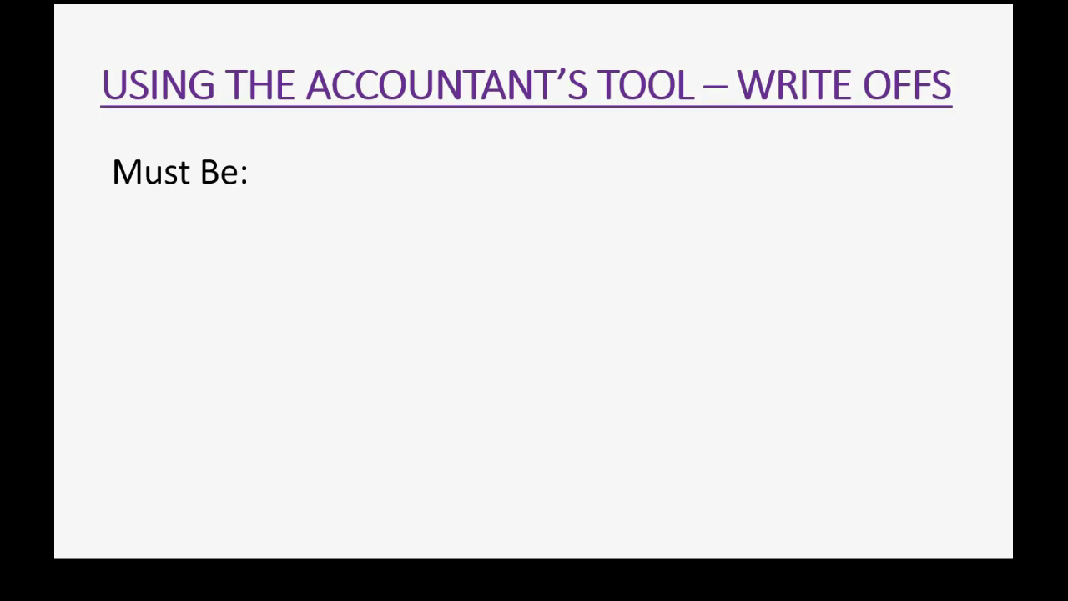
{"action": "key", "text": "Right"}
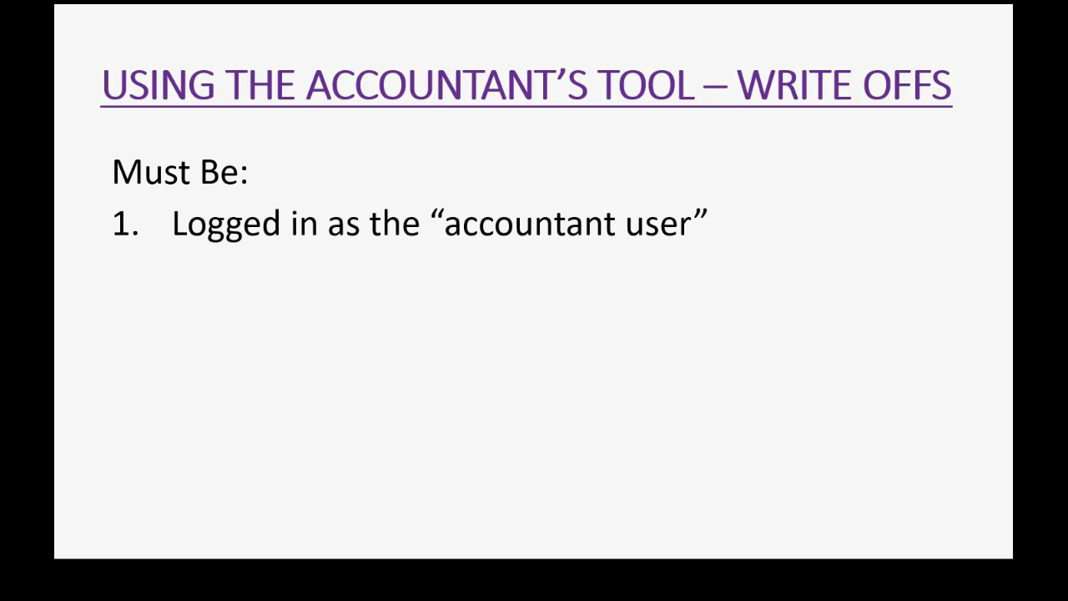
{"action": "key", "text": "Right"}
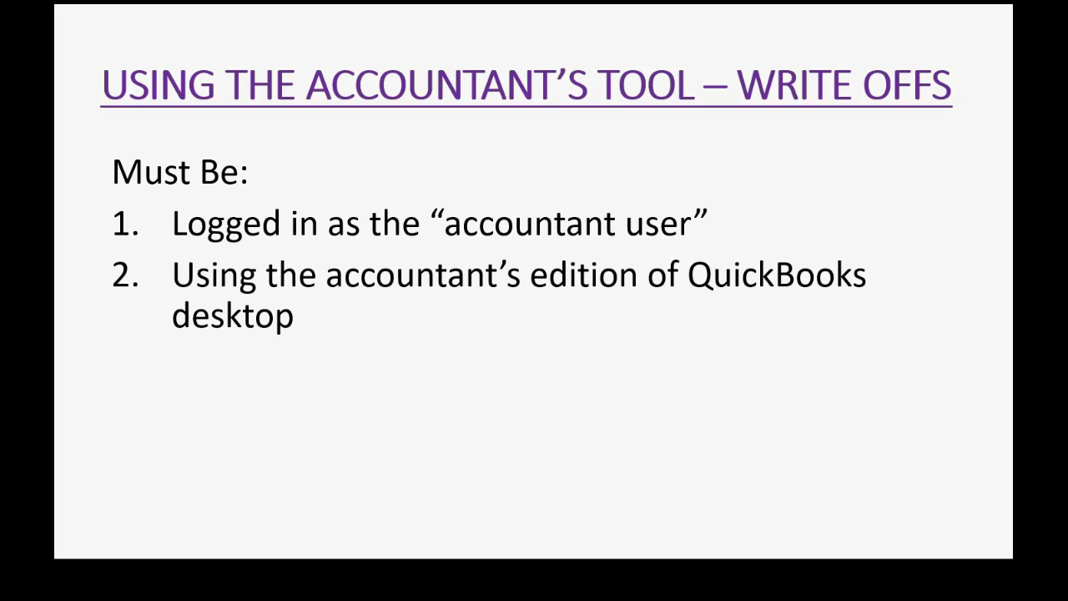
{"action": "key", "text": "Right"}
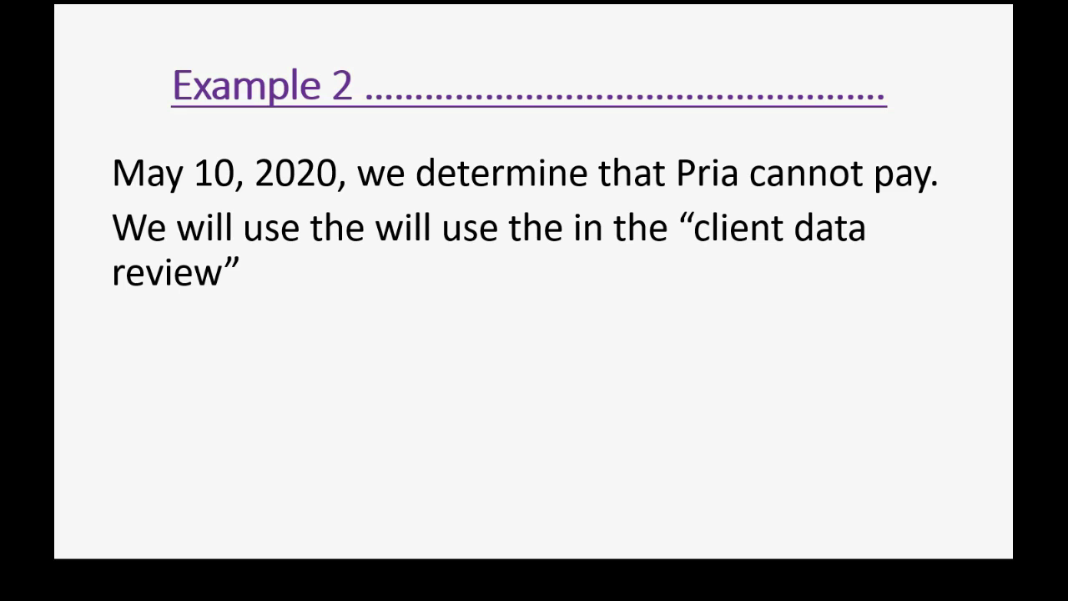
{"action": "key", "text": "Right"}
{"action": "key", "text": "Left"}
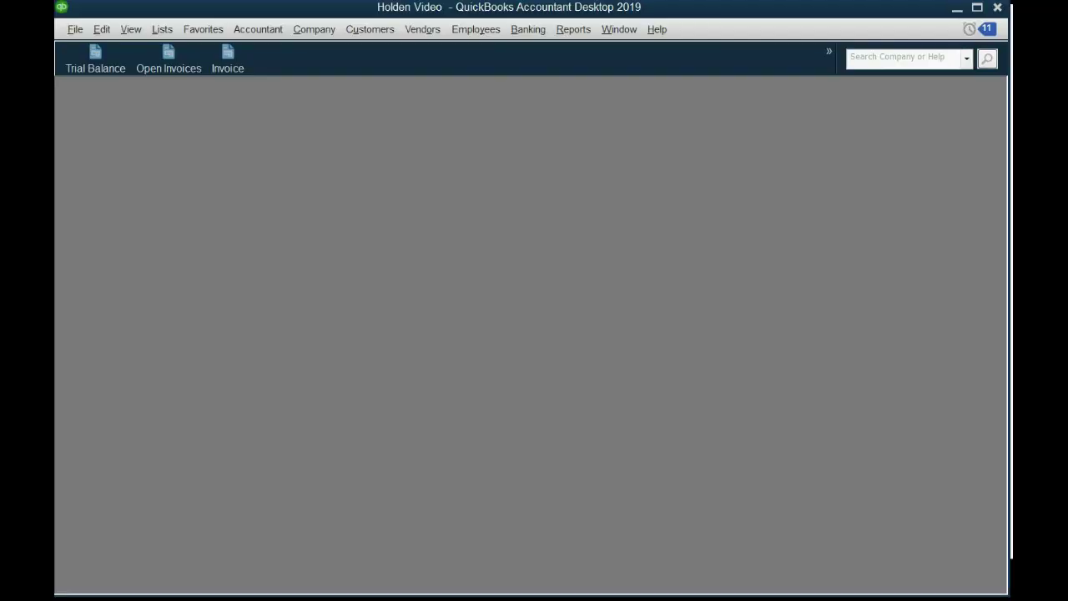
Step: Open the Trial Balance and Open Invoices reports to examine bad debt expense and the unpaid invoices 5 and 6
{"action": "left_click", "coordinate": [104, 67]}
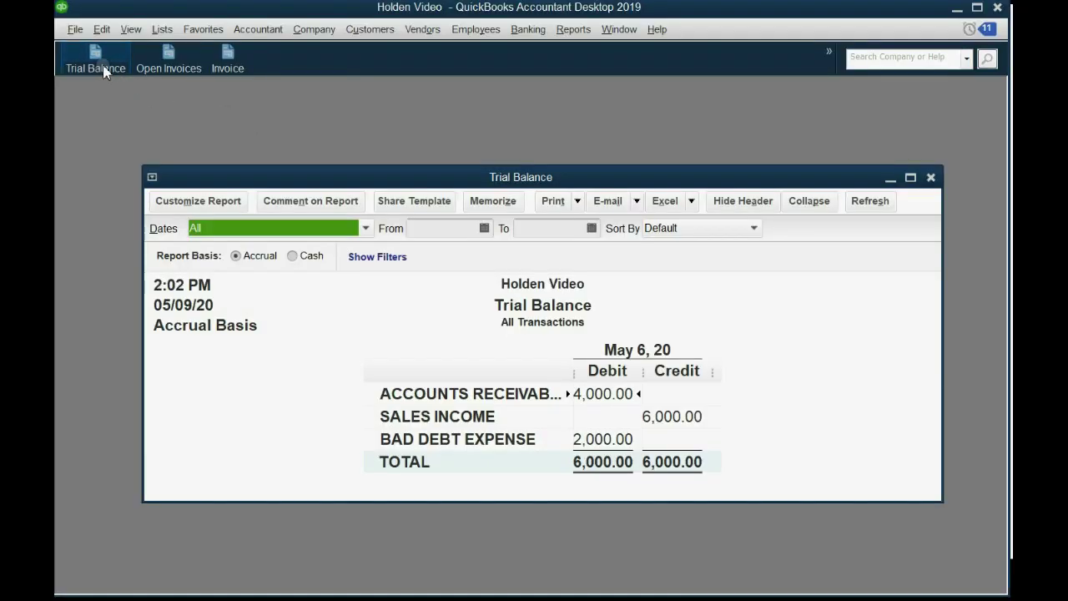
{"action": "left_click_drag", "start_coordinate": [576, 373], "coordinate": [608, 373]}
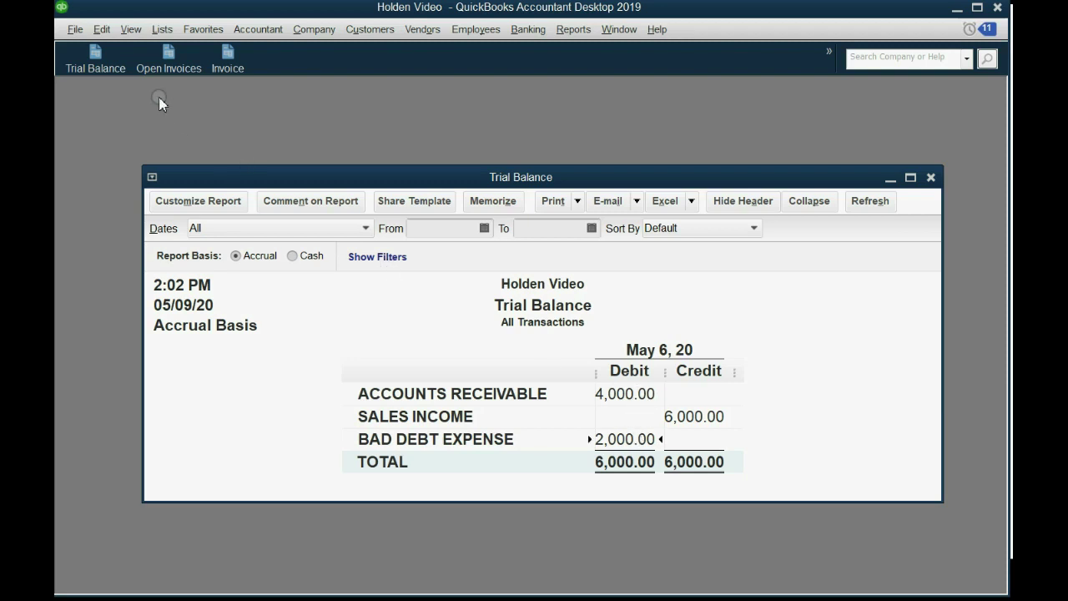
{"action": "left_click", "coordinate": [167, 63]}
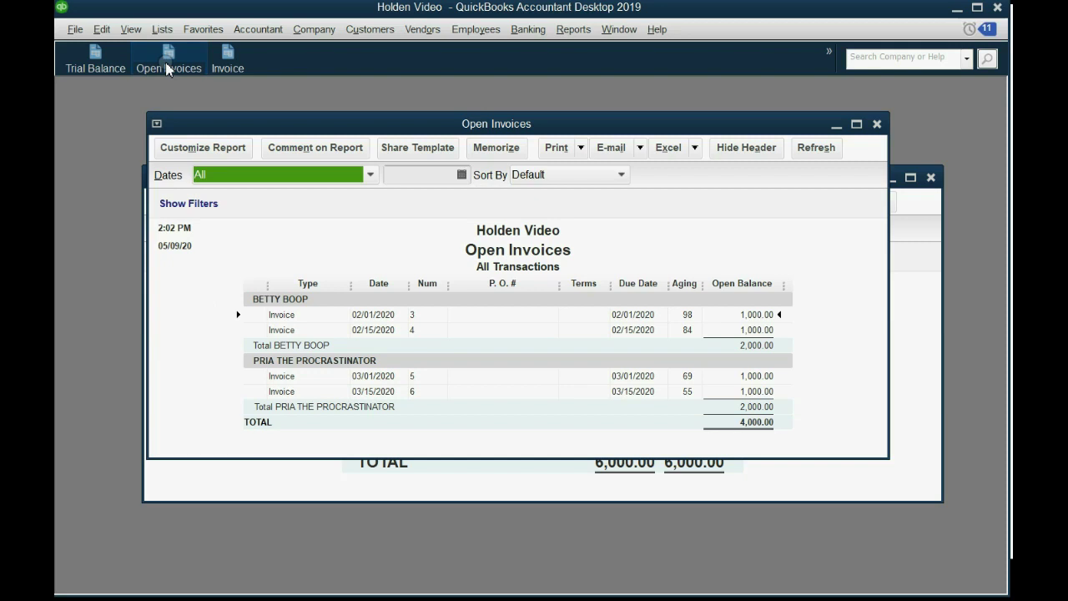
{"action": "left_click", "coordinate": [382, 376]}
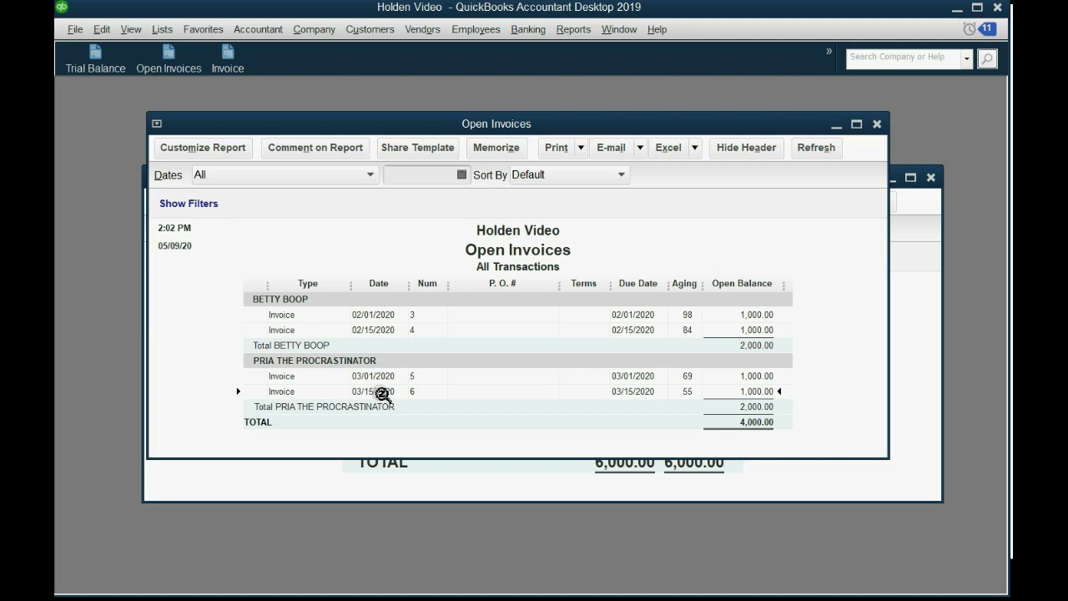
{"action": "left_click", "coordinate": [307, 477]}
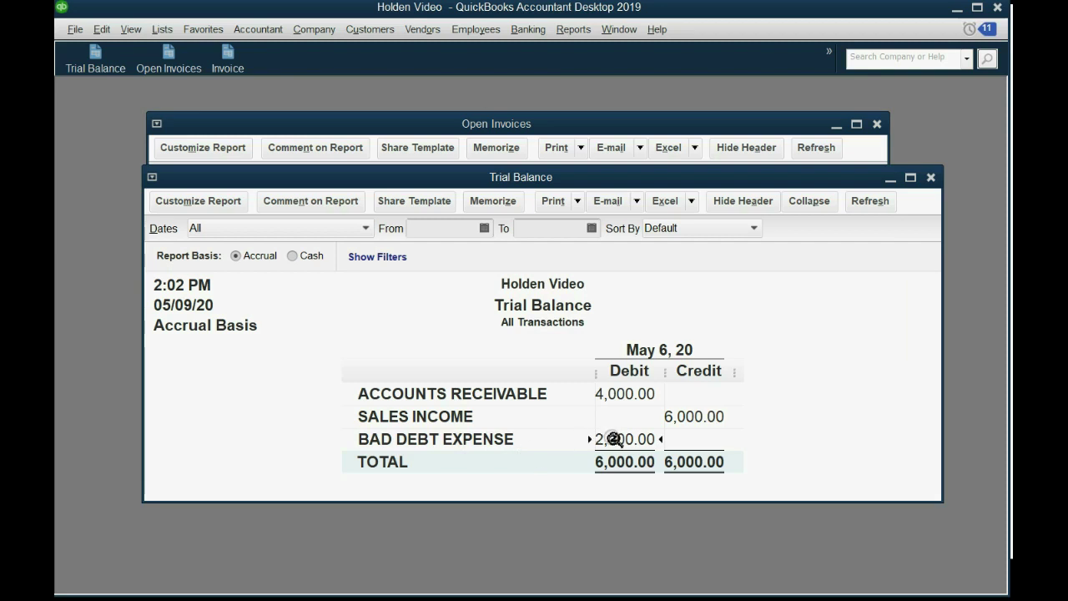
{"action": "left_click", "coordinate": [380, 140]}
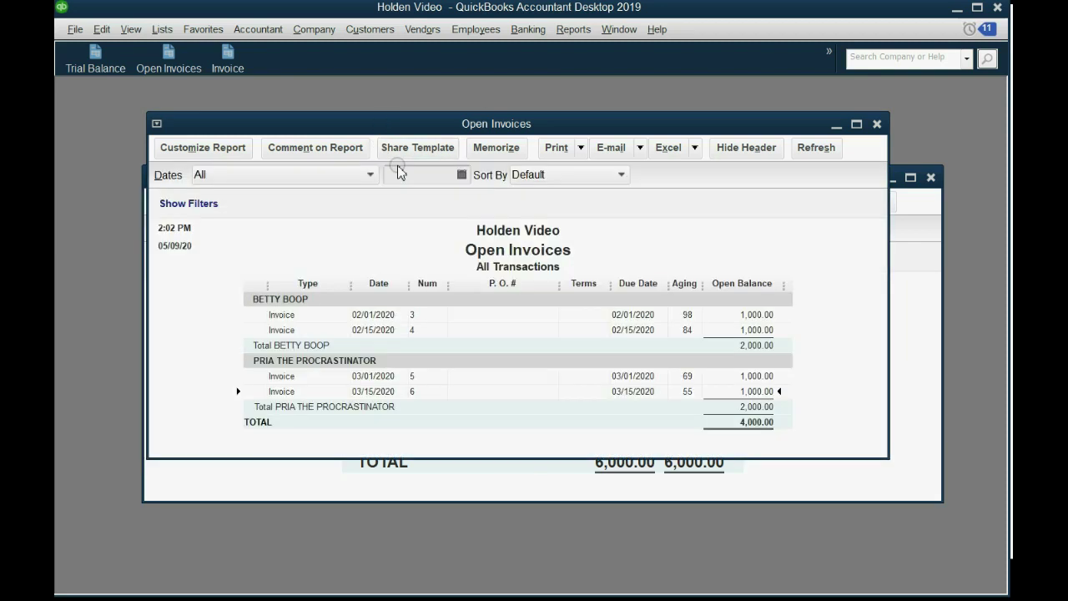
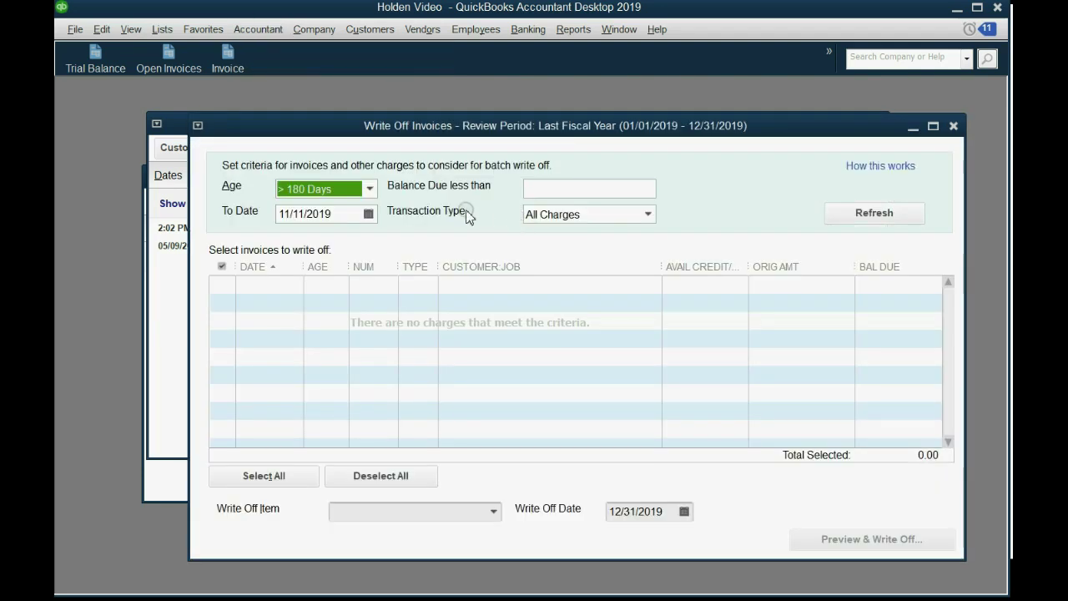
Step: Filter the invoices considered for batch write-off by Custom age with a To Date of 05/10/2020 and refresh the list
{"action": "left_click", "coordinate": [368, 191]}
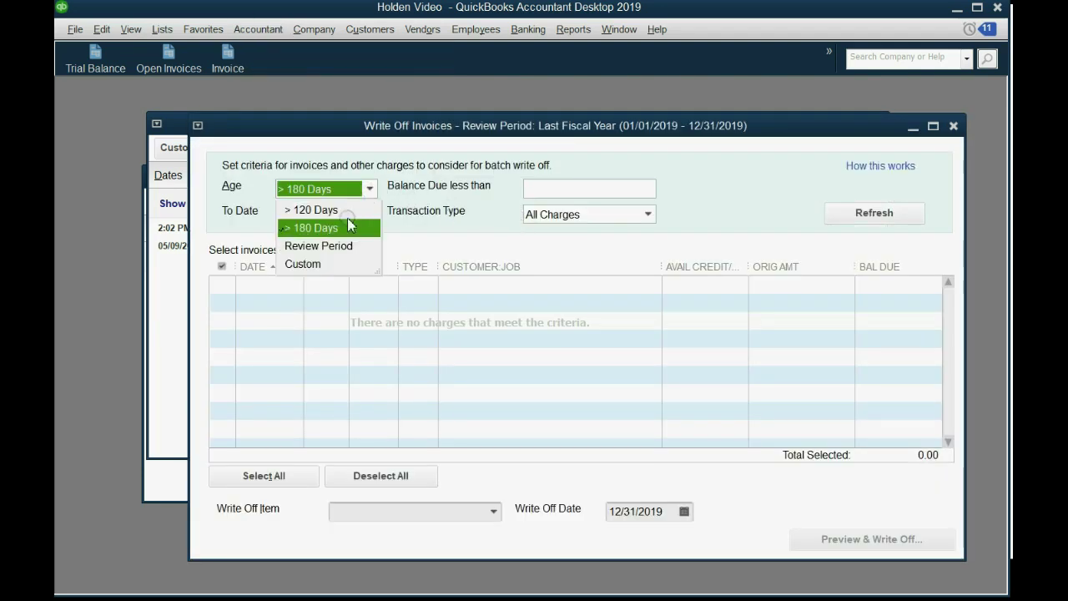
{"action": "left_click", "coordinate": [340, 263]}
{"action": "left_click", "coordinate": [368, 214]}
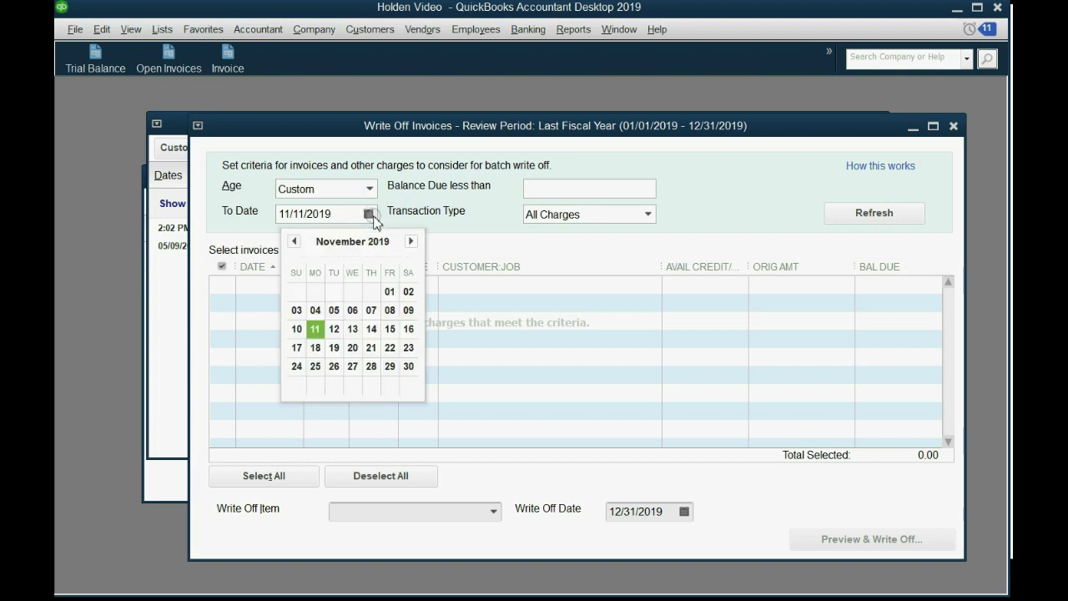
{"action": "left_click", "coordinate": [408, 241]}
{"action": "left_click", "coordinate": [408, 241]}
{"action": "left_click", "coordinate": [408, 241]}
{"action": "left_click", "coordinate": [408, 241]}
{"action": "left_click", "coordinate": [409, 241]}
{"action": "left_click", "coordinate": [408, 242]}
{"action": "left_click", "coordinate": [408, 241]}
{"action": "left_click", "coordinate": [408, 241]}
{"action": "left_click", "coordinate": [409, 241]}
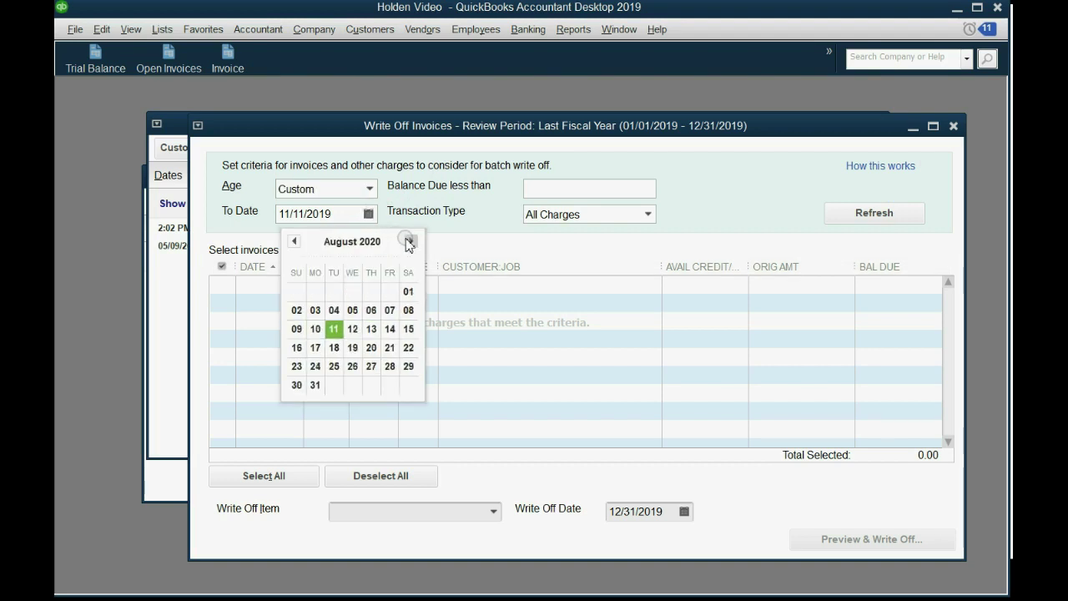
{"action": "left_click", "coordinate": [294, 241]}
{"action": "left_click", "coordinate": [294, 241]}
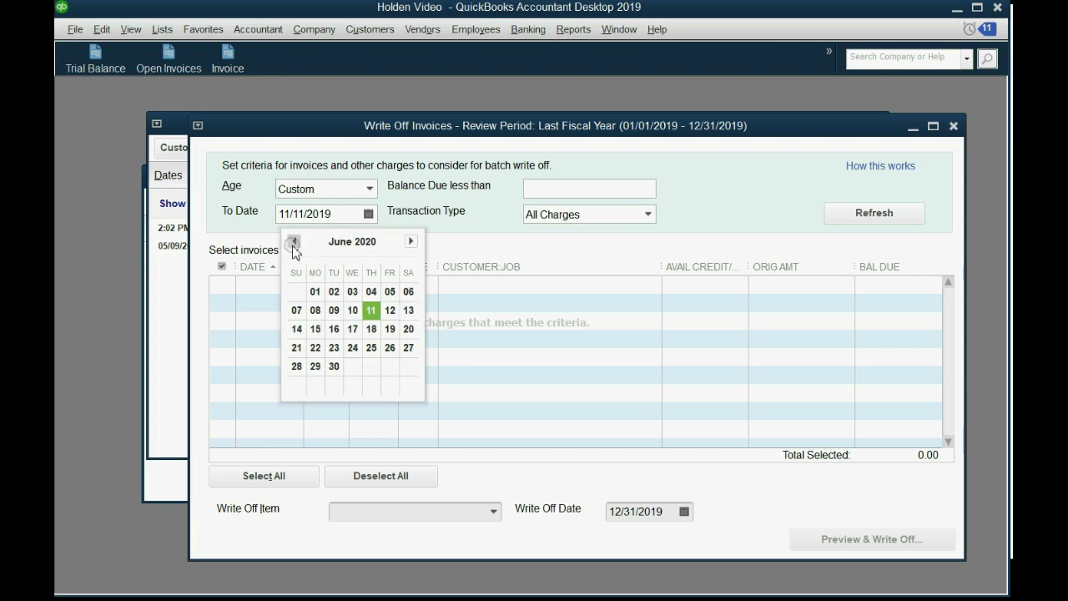
{"action": "left_click", "coordinate": [294, 241]}
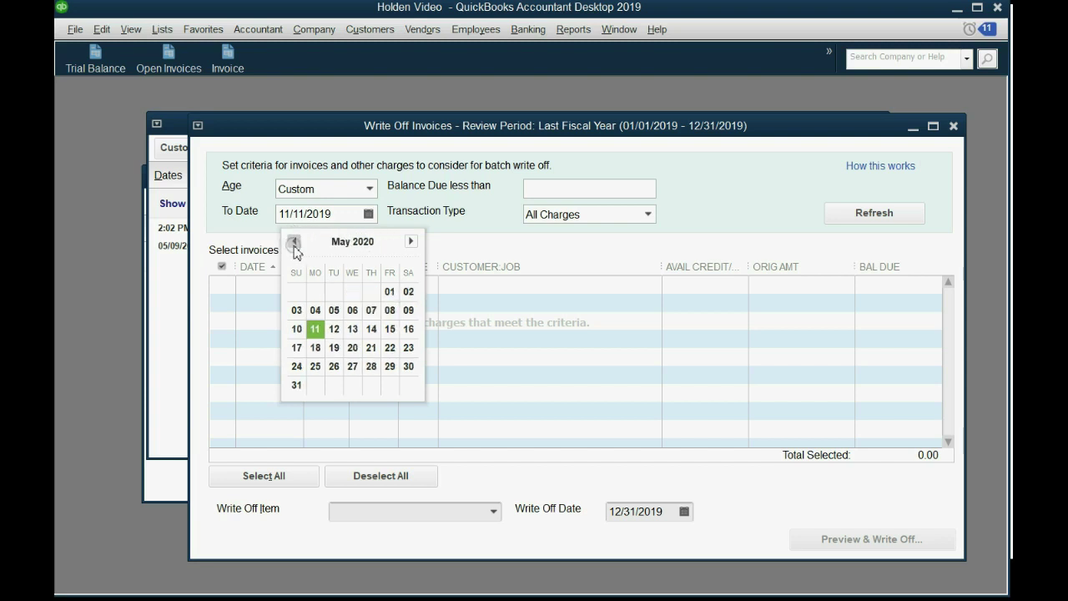
{"action": "left_click", "coordinate": [306, 329]}
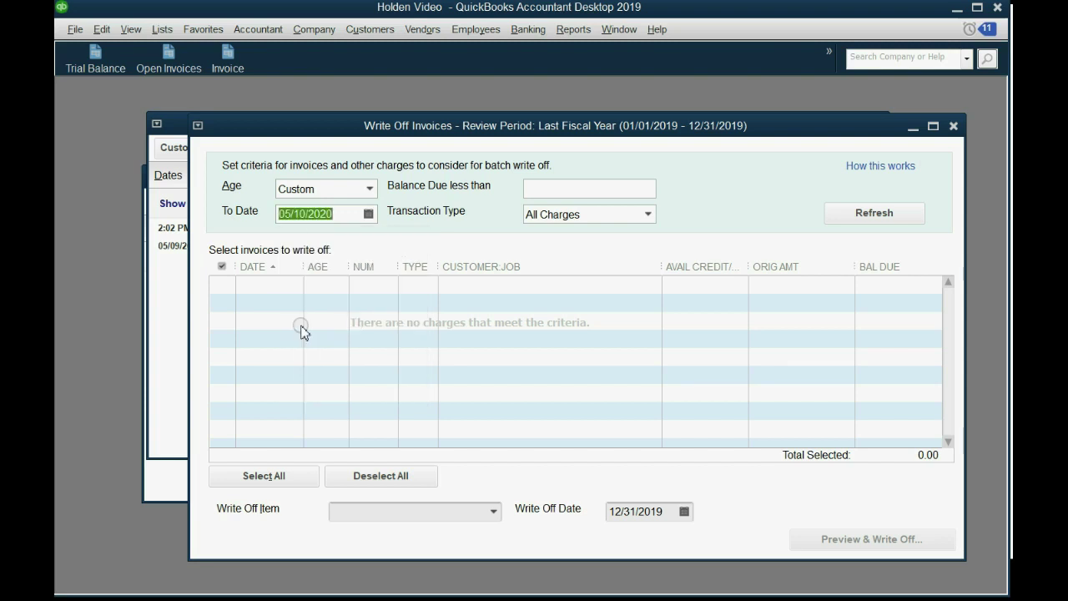
{"action": "left_click", "coordinate": [838, 217]}
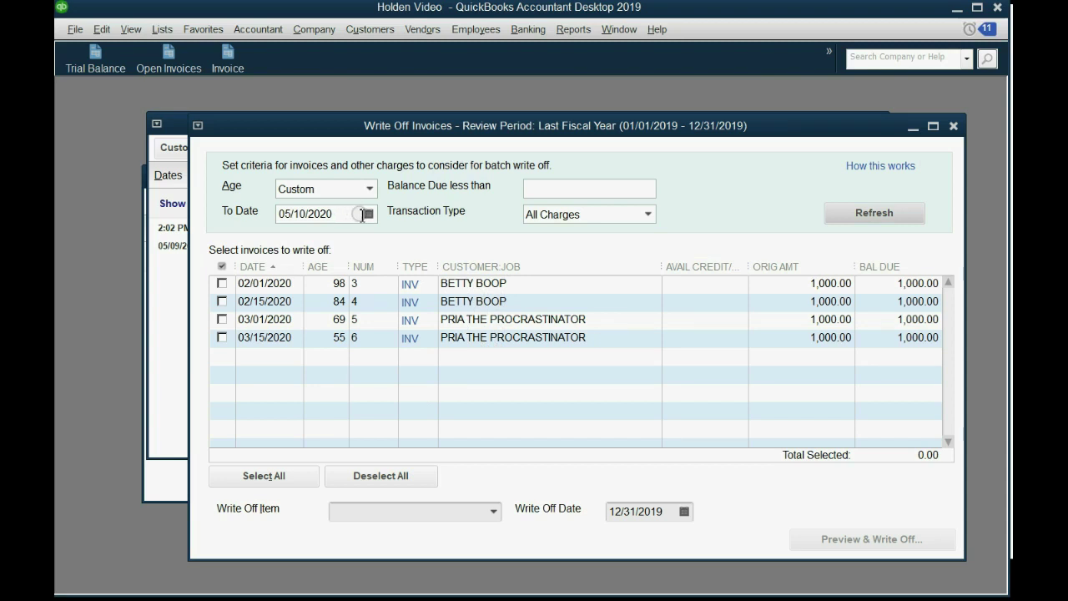
{"action": "left_click", "coordinate": [588, 185]}
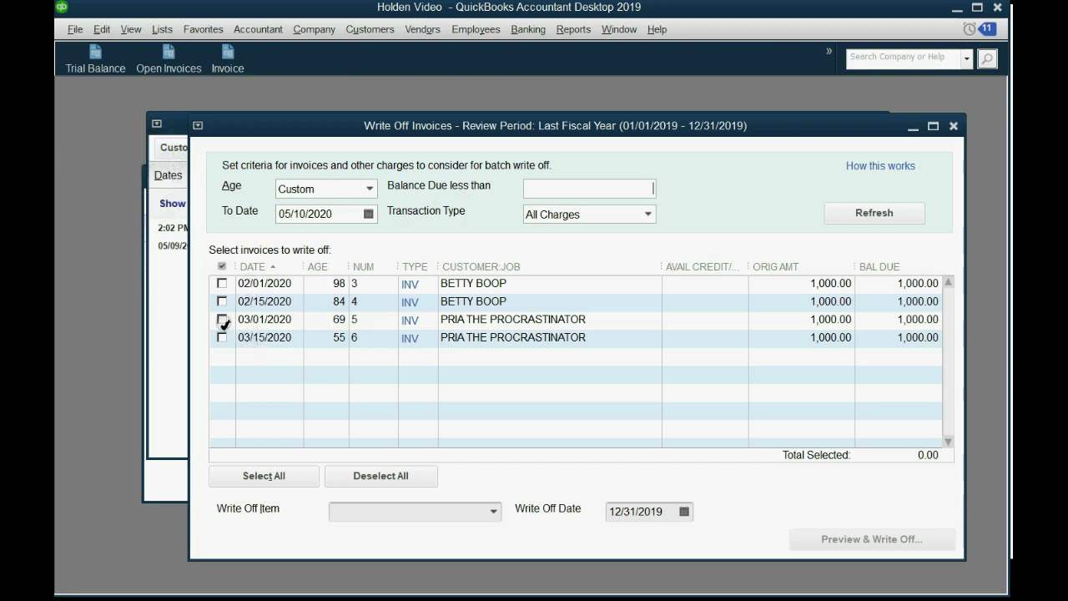
Step: Mark invoices 5 and 6 for write-off and assign UNCOLLECTABLES as the write-off item
{"action": "left_click", "coordinate": [222, 320]}
{"action": "left_click", "coordinate": [222, 337]}
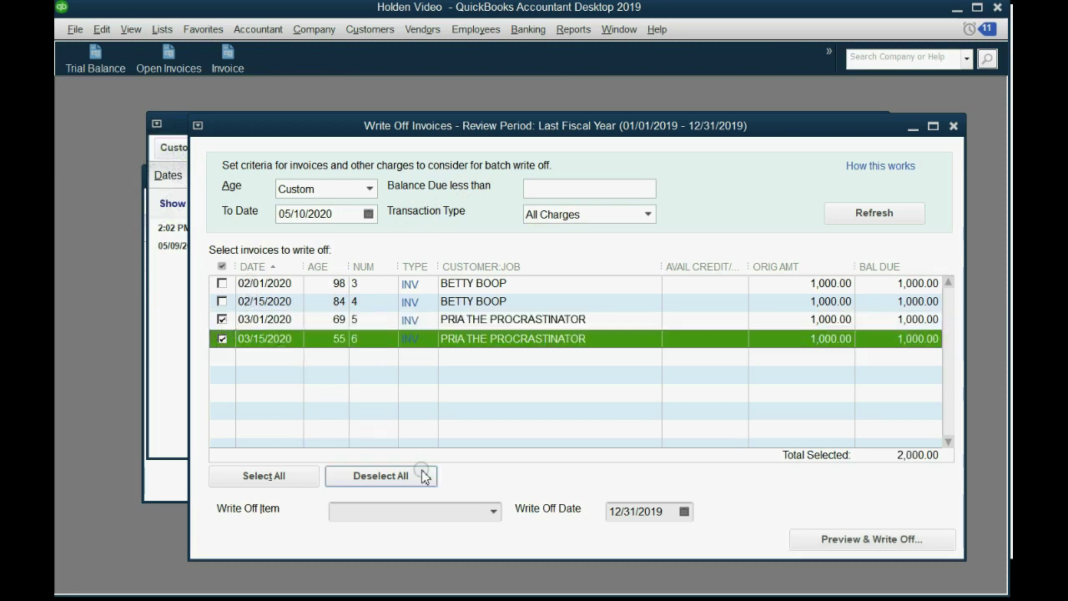
{"action": "left_click", "coordinate": [495, 512]}
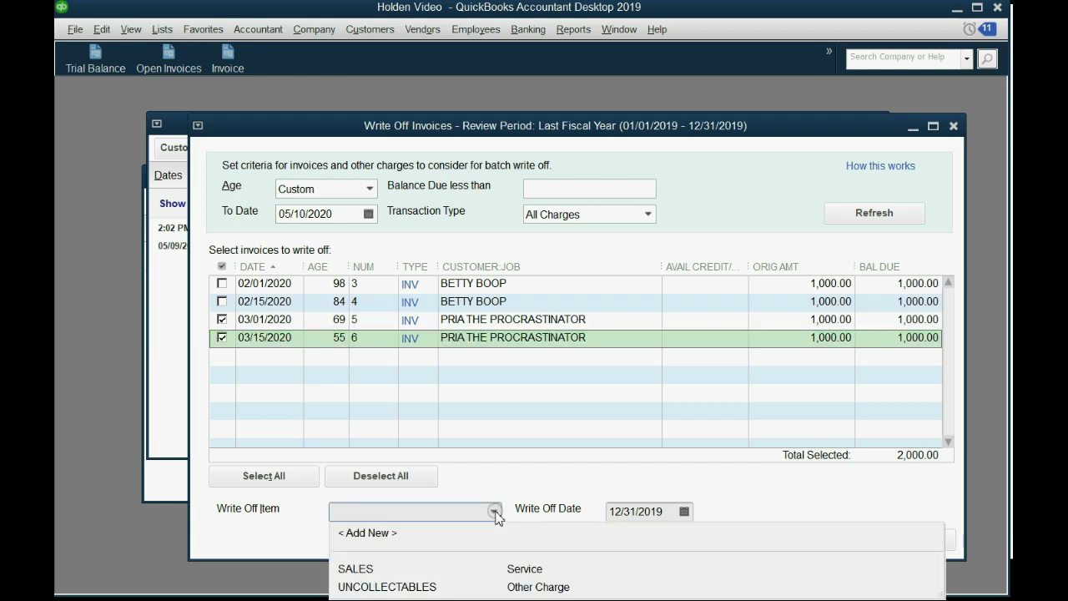
{"action": "left_click", "coordinate": [433, 586]}
{"action": "left_click", "coordinate": [433, 587]}
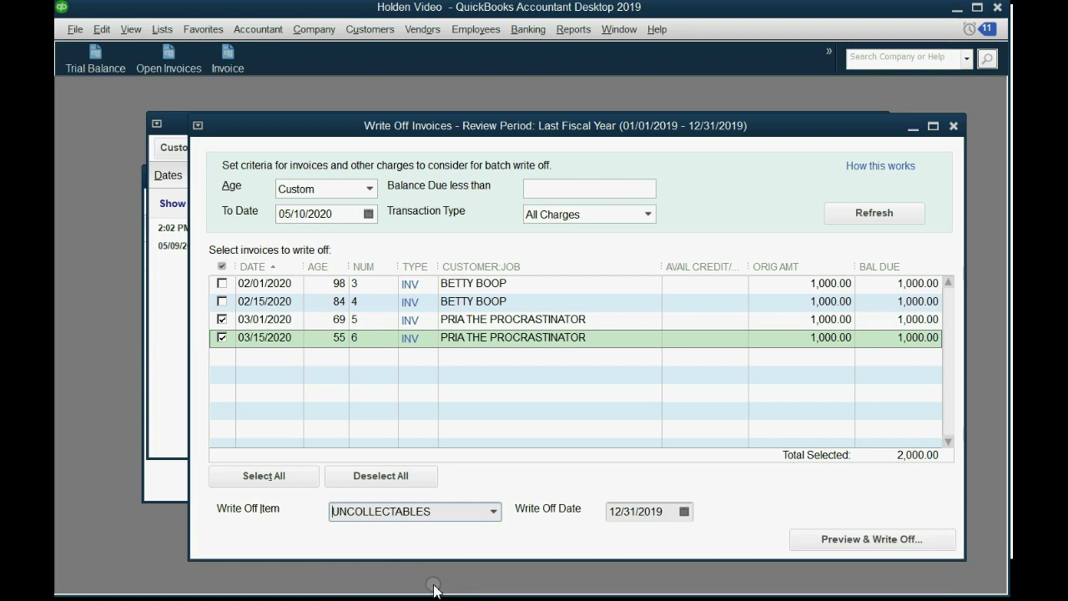
Step: Set the write-off date to 05/10/2020
{"action": "left_click", "coordinate": [685, 511]}
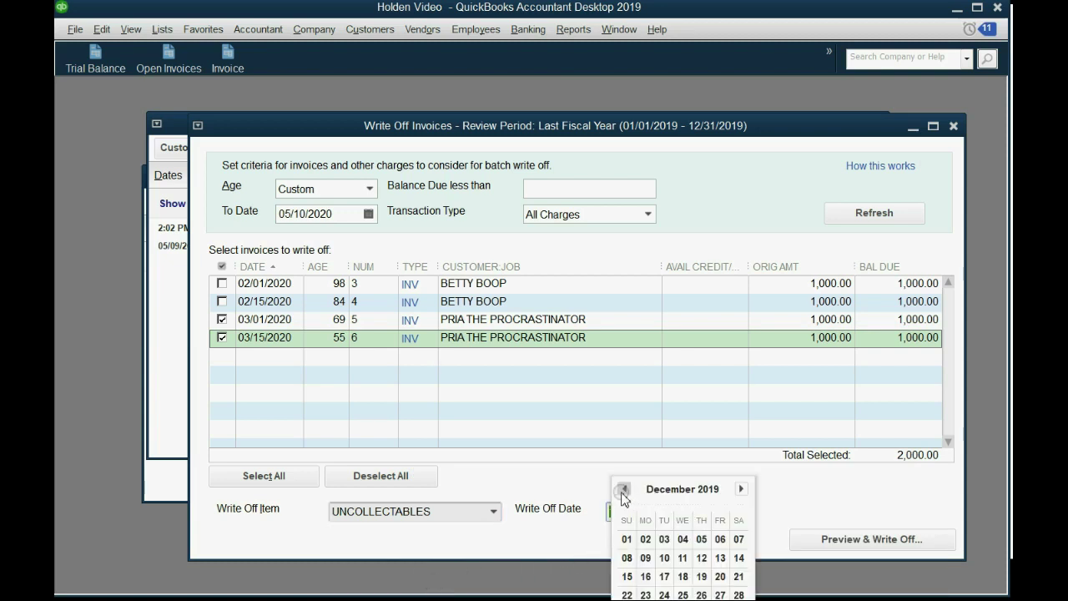
{"action": "left_click", "coordinate": [742, 489]}
{"action": "left_click", "coordinate": [742, 489]}
{"action": "left_click", "coordinate": [742, 489]}
{"action": "left_click", "coordinate": [742, 489]}
{"action": "left_click", "coordinate": [742, 489]}
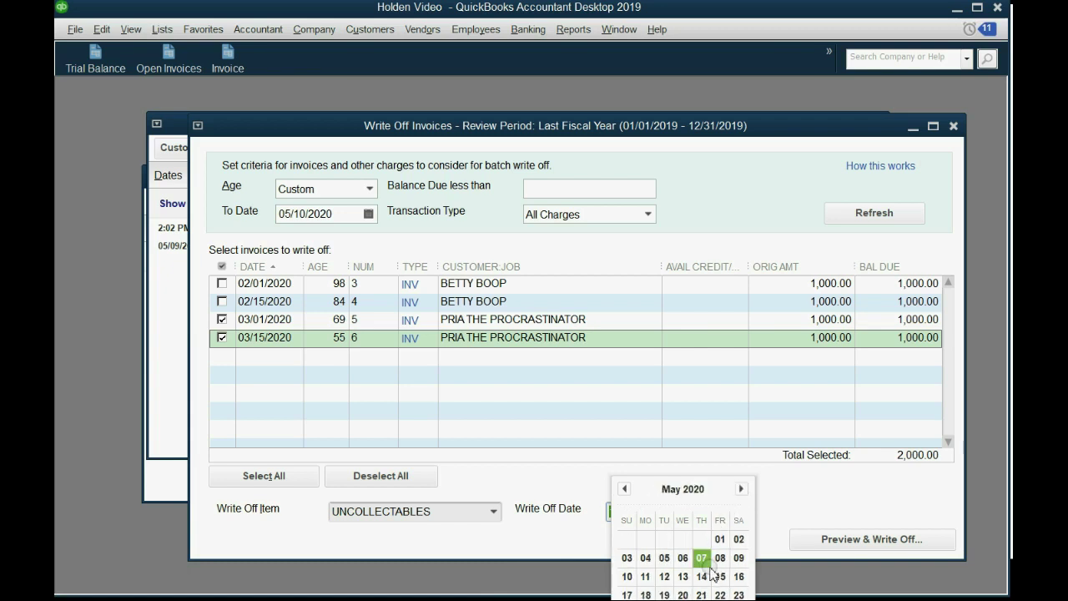
{"action": "left_click", "coordinate": [628, 576]}
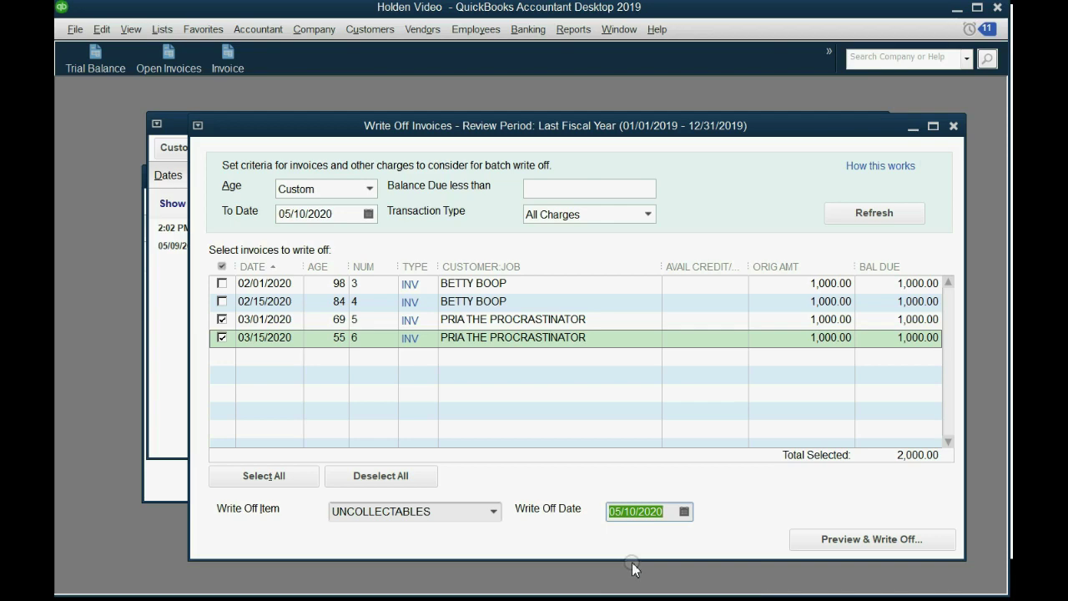
Step: Preview and write off the selected invoices, close the write-off windows and bring the Trial Balance report forward
{"action": "left_click", "coordinate": [826, 541]}
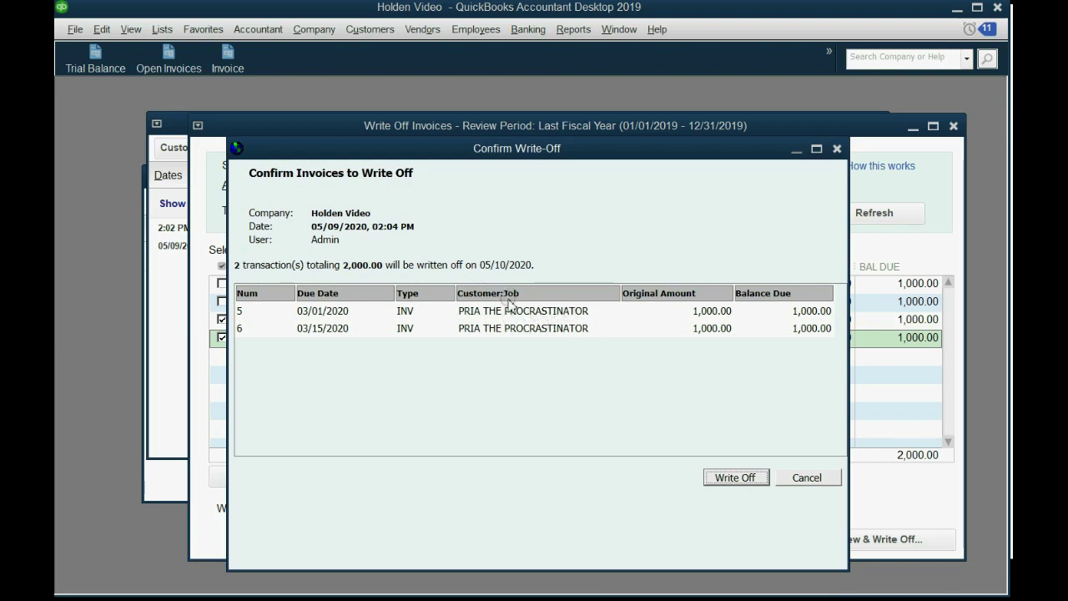
{"action": "left_click", "coordinate": [731, 477]}
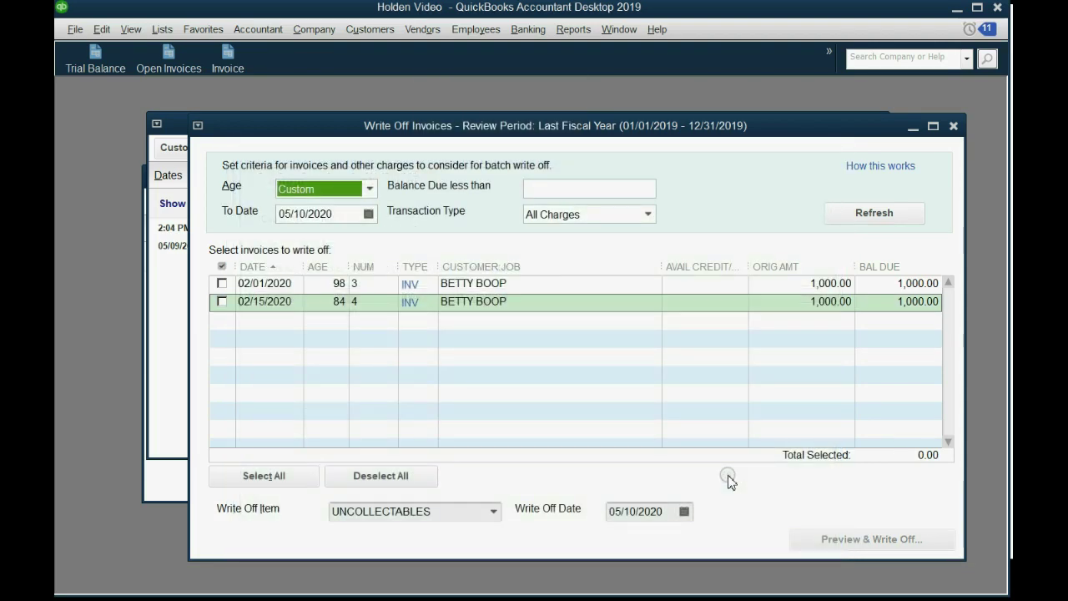
{"action": "left_click", "coordinate": [953, 125]}
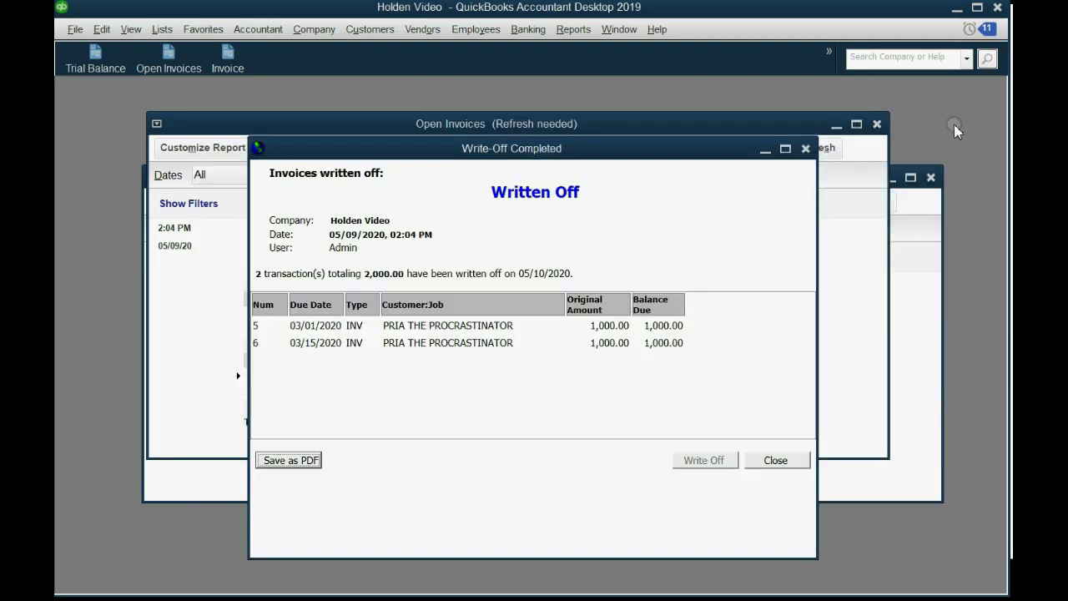
{"action": "left_click", "coordinate": [767, 463]}
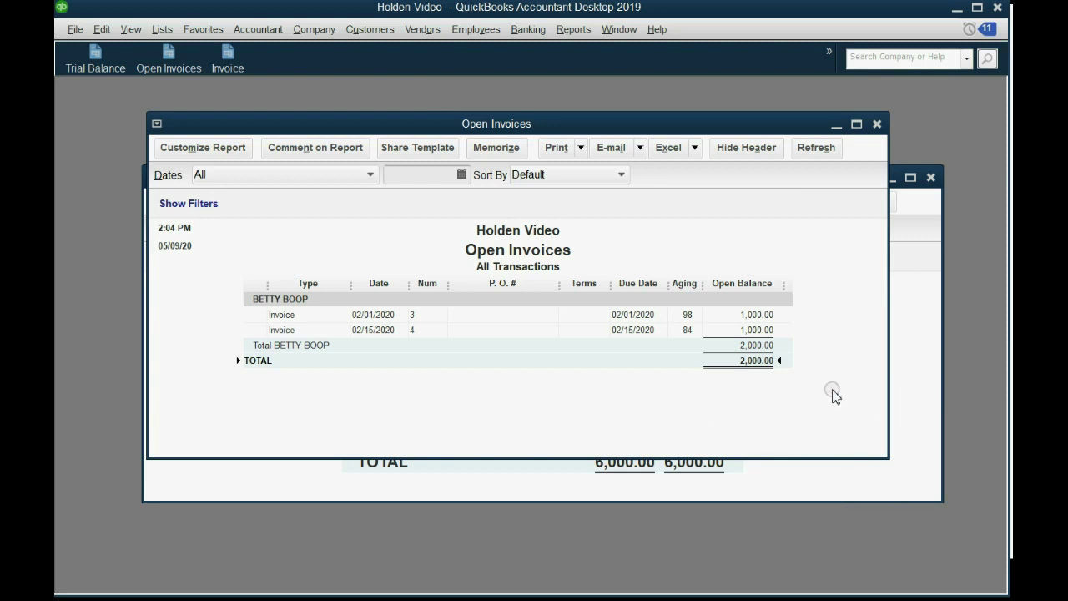
{"action": "left_click", "coordinate": [917, 384]}
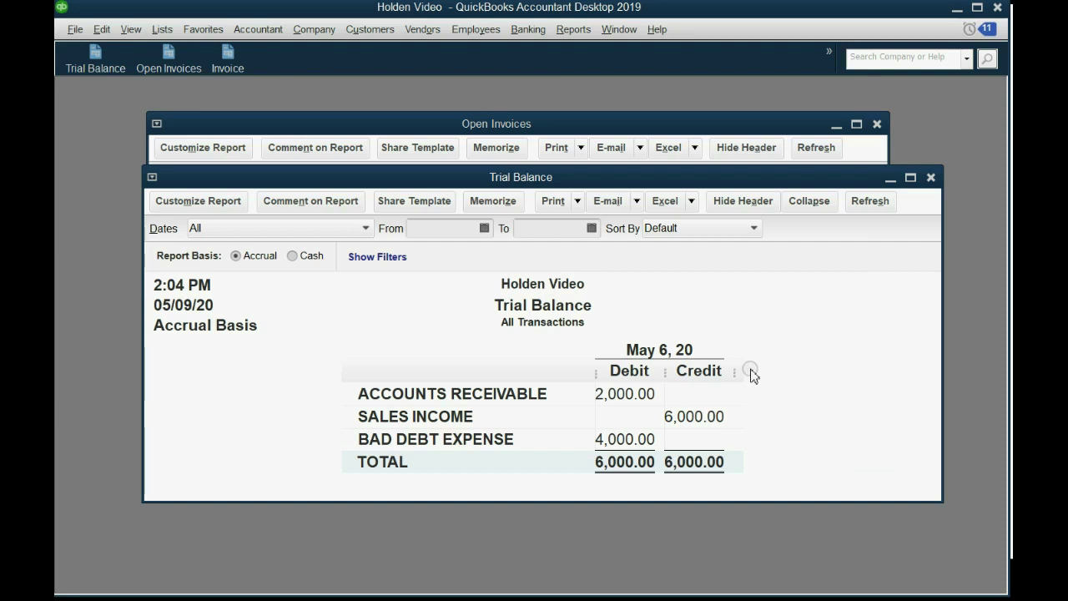